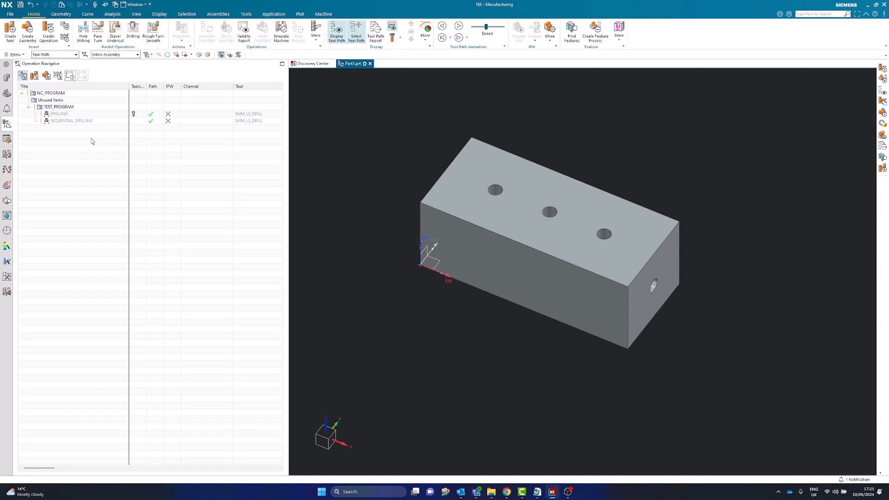
- Open the DRILLING operation, examine its toolpath over the block's three top holes, and close the operation
double_click(76, 116)
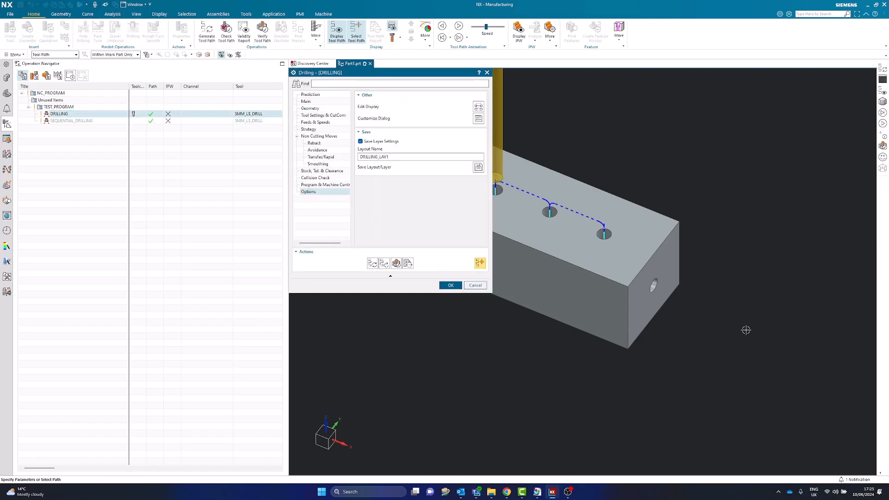
scroll(768, 347, down, 2)
scroll(625, 251, up, 3)
scroll(624, 251, down, 2)
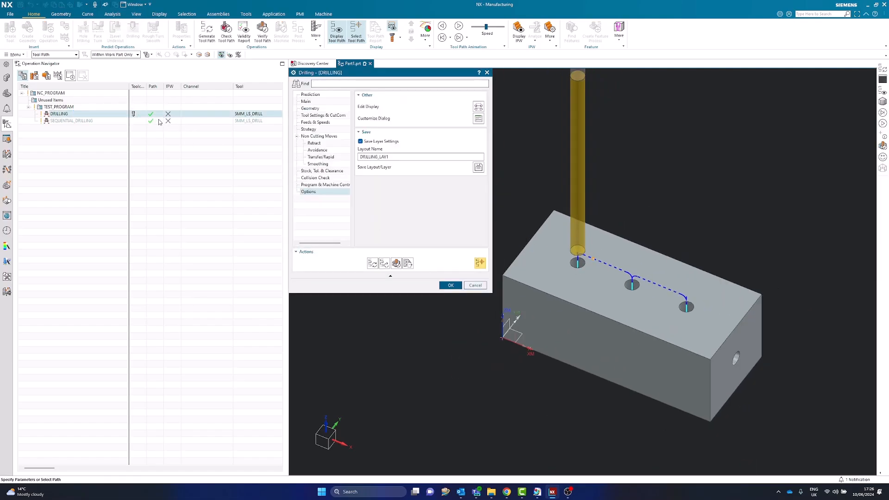
middle_drag(602, 315, 611, 365)
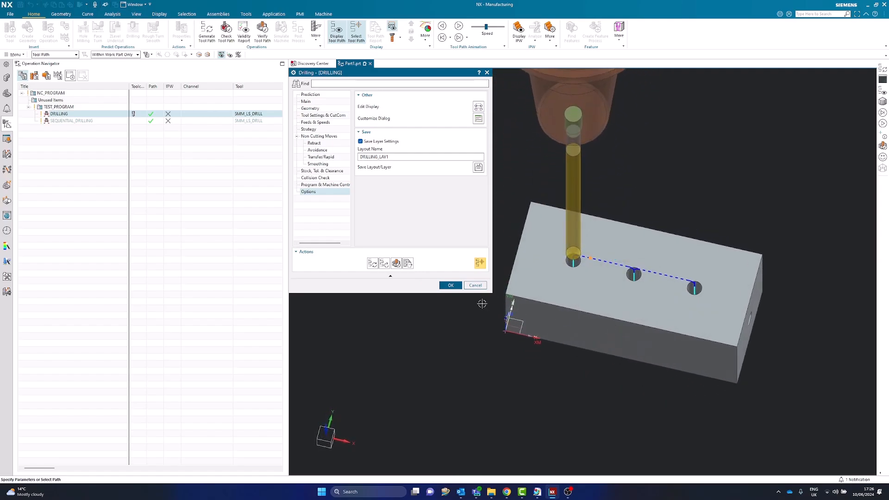
click(450, 286)
click(112, 121)
middle_drag(494, 264, 513, 235)
scroll(444, 248, down, 3)
- Turn on feed rate display for the DRILLING operation's path and regenerate its toolpath
double_click(72, 115)
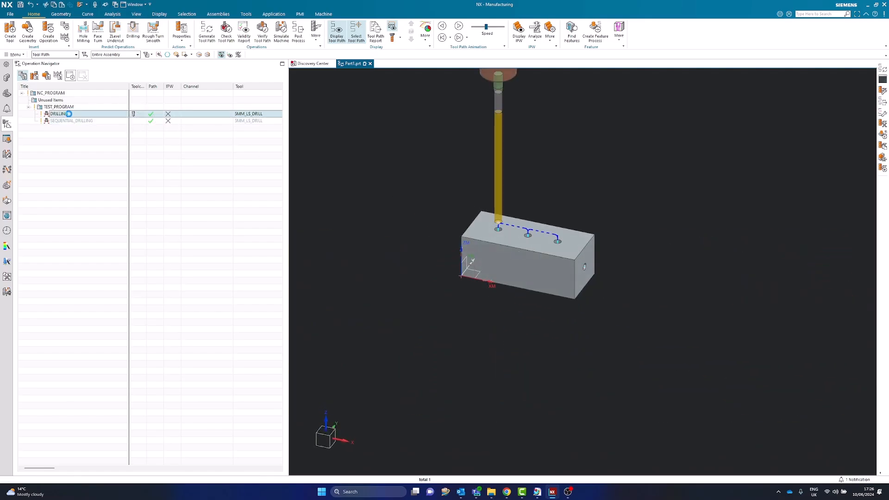
scroll(626, 277, down, 3)
scroll(573, 257, up, 8)
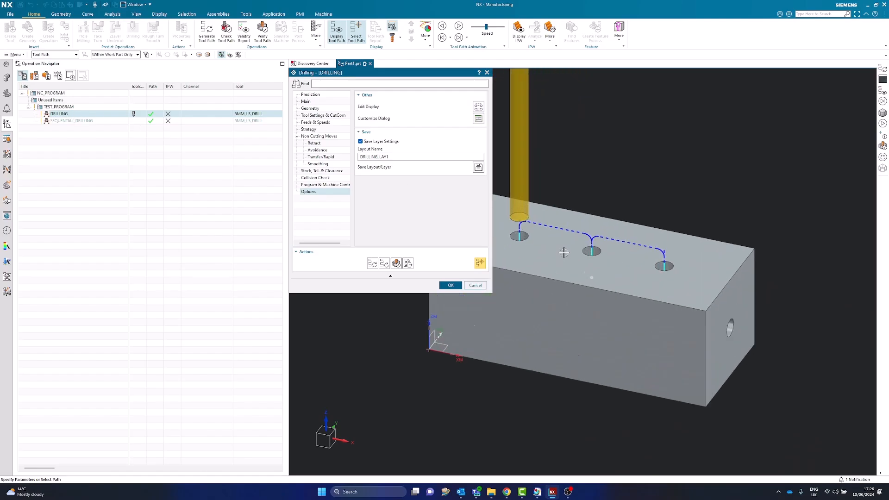
scroll(629, 261, down, 1)
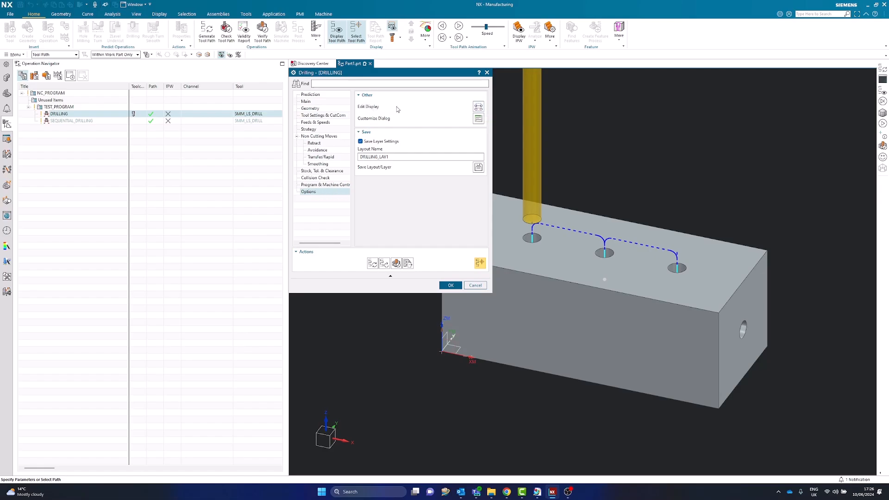
click(479, 108)
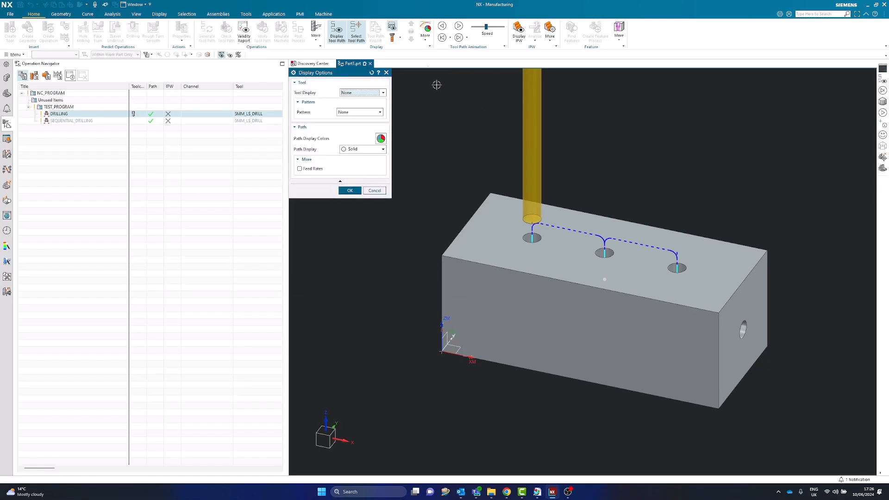
click(300, 169)
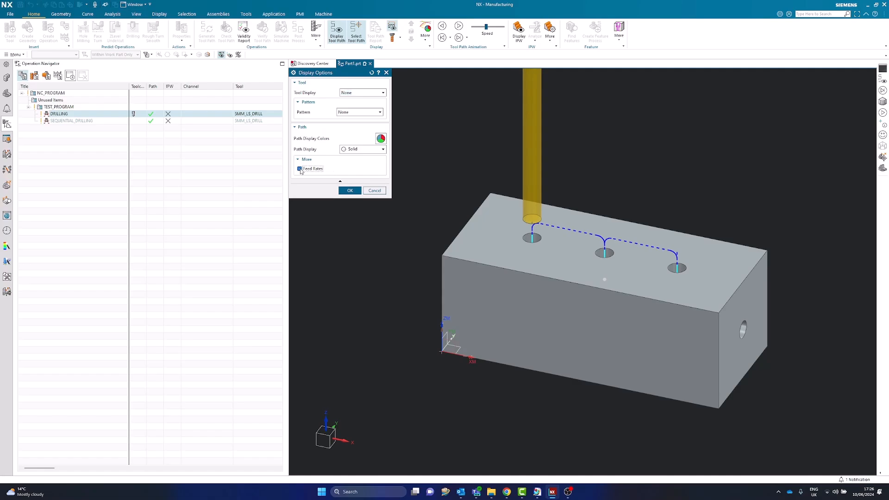
click(350, 190)
click(375, 262)
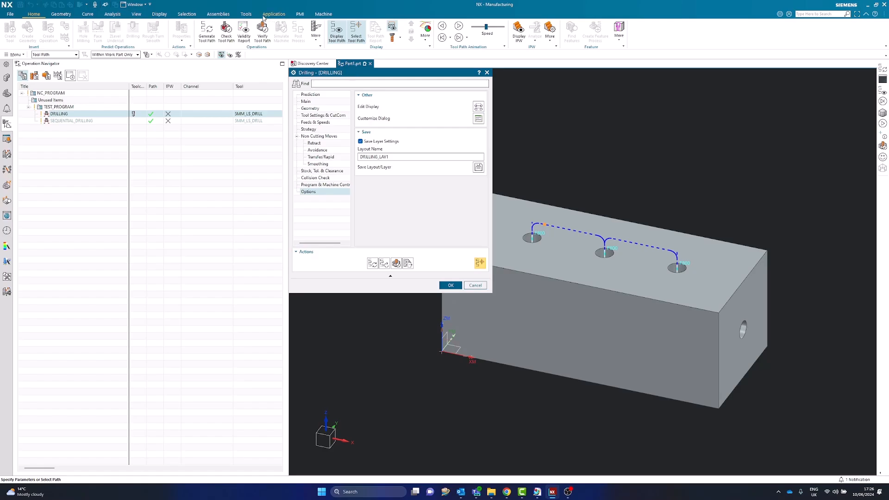
- Activate the clip section through the block's holes and align the view squarely to the cut face
click(136, 14)
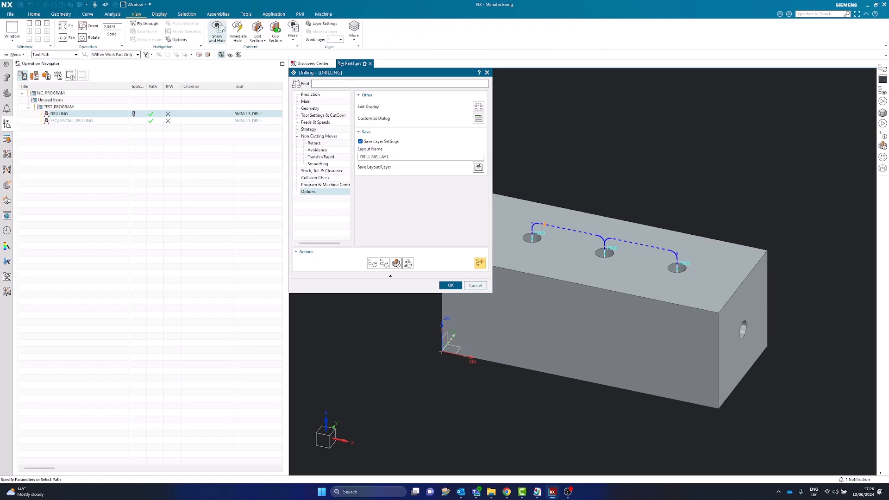
click(275, 31)
middle_drag(656, 350, 659, 344)
key(F8)
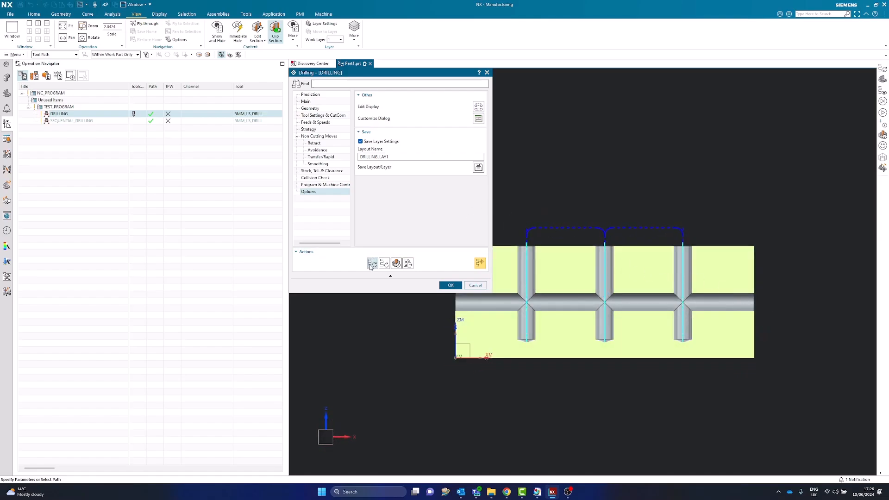
scroll(626, 251, up, 2)
scroll(644, 254, down, 1)
scroll(643, 254, up, 1)
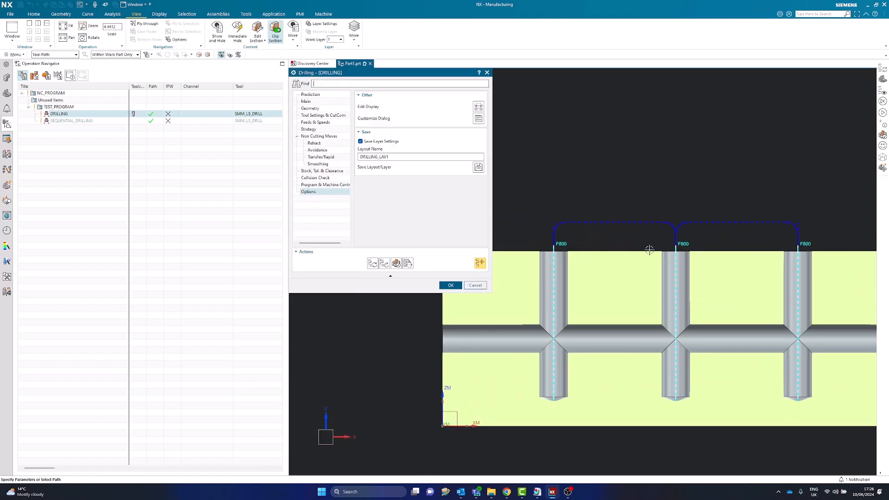
- Set the DRILLING operation's motion output to Single Moves and regenerate its toolpath
click(315, 102)
click(452, 129)
click(454, 137)
click(382, 264)
click(446, 138)
click(449, 144)
click(373, 263)
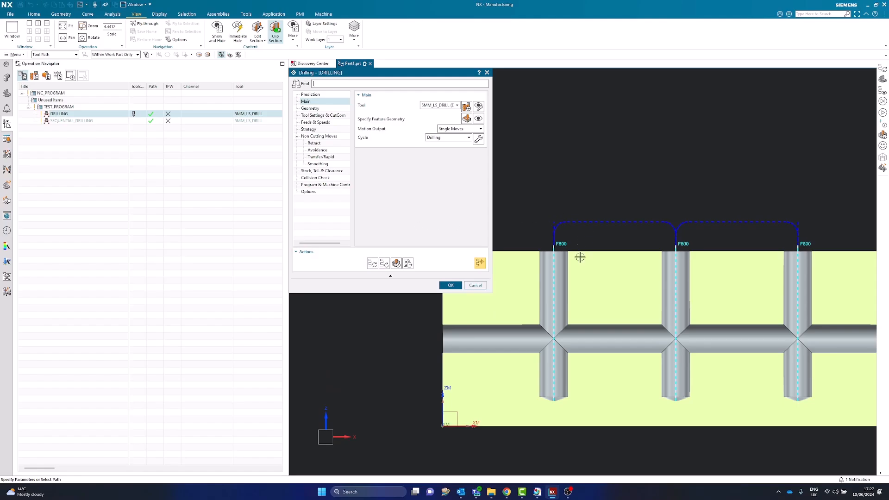
- Examine the operation's strategy and feed settings, along with the part's model history and intersecting holes in the sectioned block
click(323, 131)
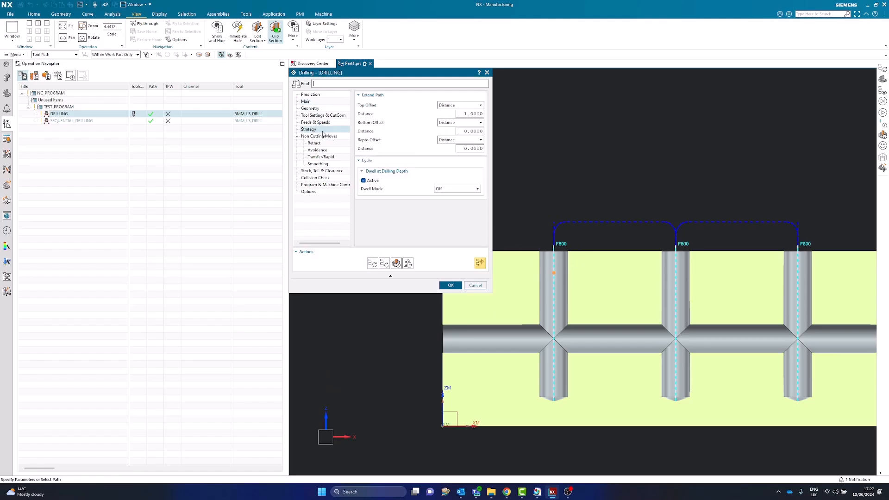
click(315, 122)
scroll(419, 206, down, 3)
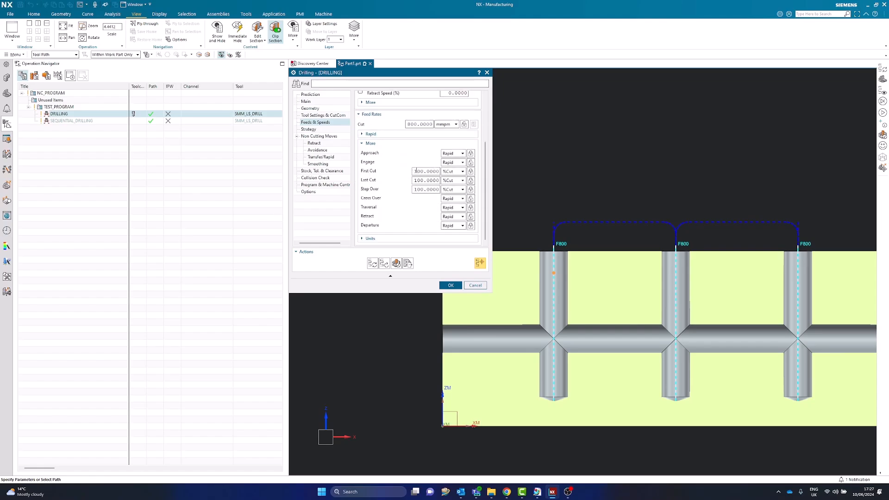
scroll(417, 167, up, 2)
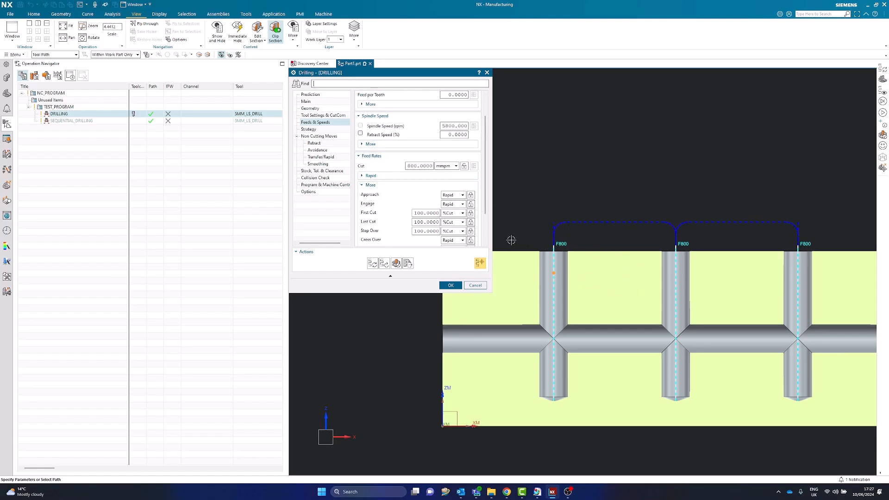
scroll(509, 239, down, 1)
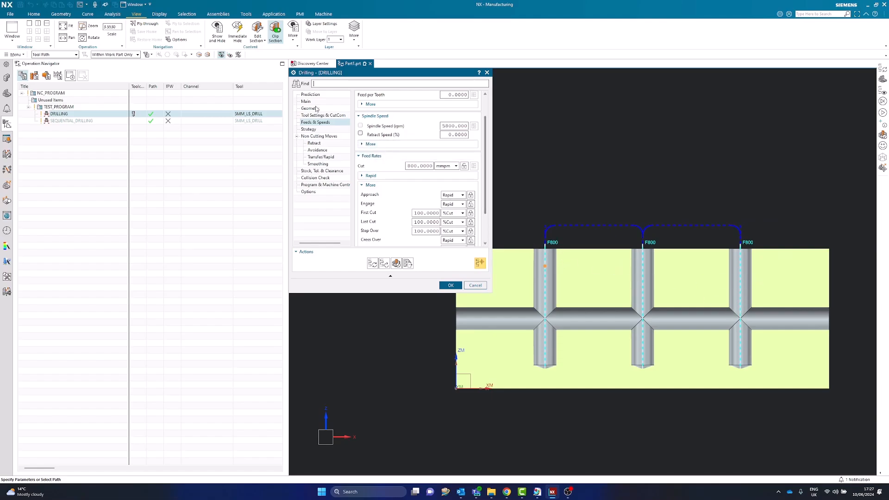
click(7, 93)
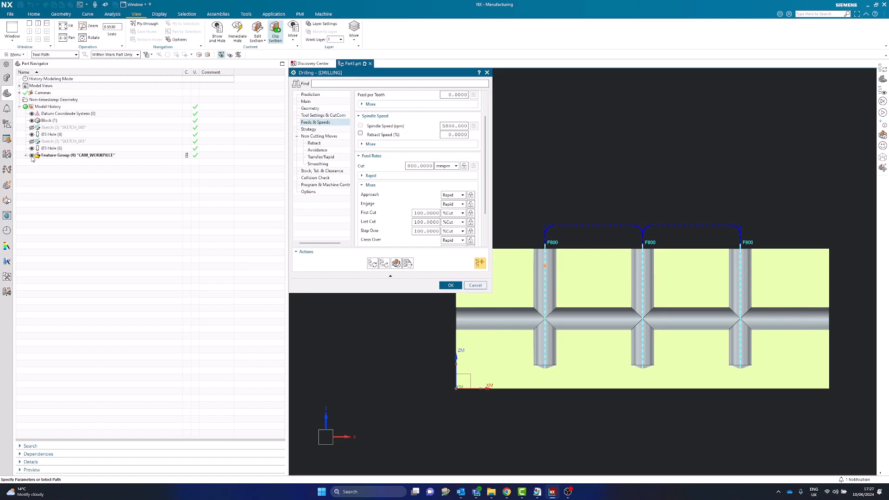
middle_drag(608, 196, 635, 232)
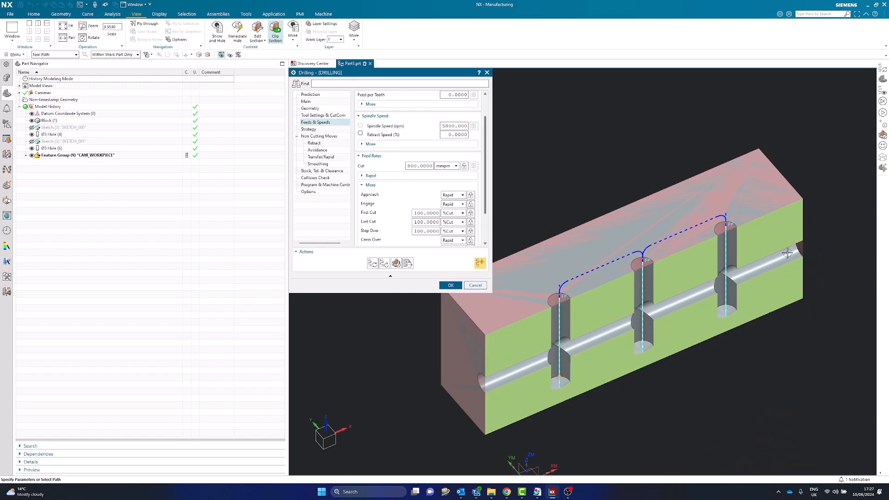
middle_drag(572, 189, 533, 172)
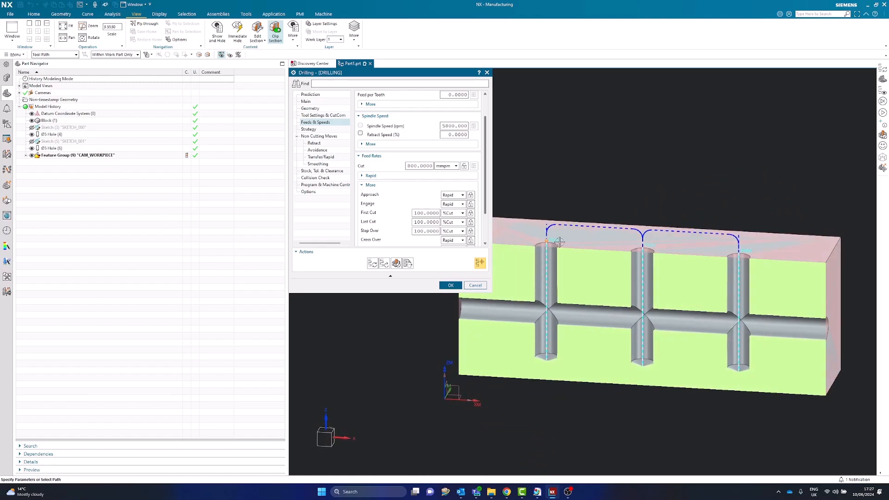
mouse_move(555, 198)
middle_down()
mouse_move(578, 188)
mouse_move(561, 205)
mouse_move(540, 203)
middle_up()
scroll(601, 265, up, 3)
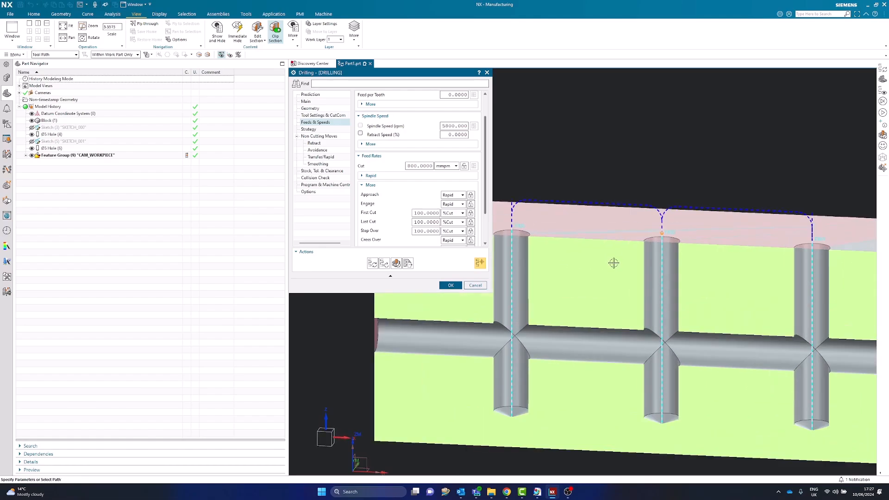
key(F8)
scroll(700, 252, up, 1)
- Set the Traversal feed rate of the DRILLING operation to 500 and regenerate its toolpath
click(369, 265)
scroll(810, 294, down, 1)
scroll(641, 246, down, 1)
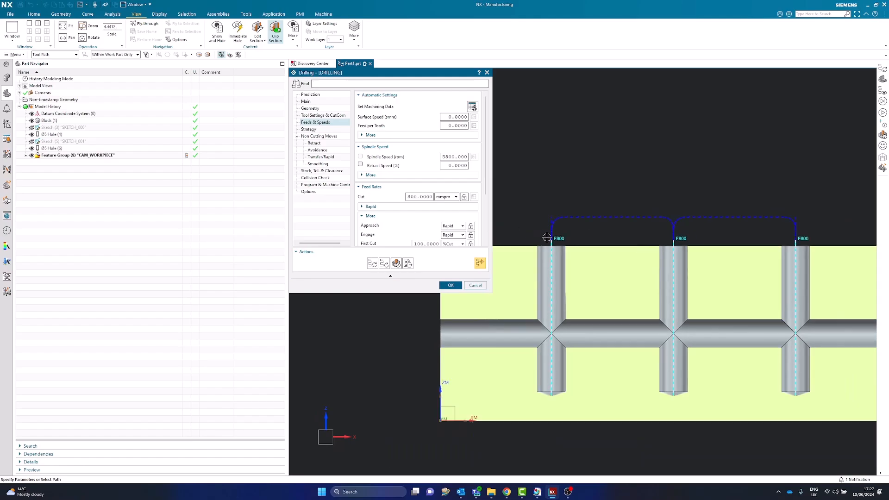
scroll(546, 233, up, 1)
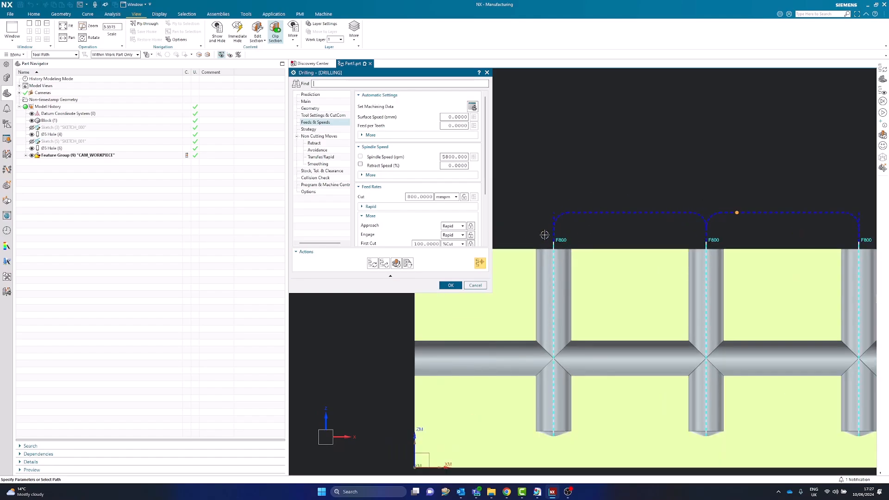
scroll(452, 204, down, 3)
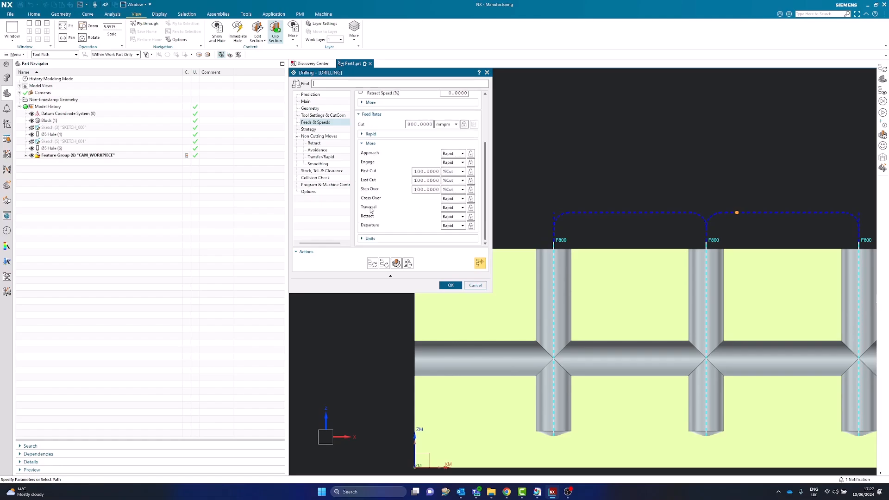
click(457, 208)
click(451, 239)
click(423, 207)
click(457, 207)
click(449, 222)
text(500)
click(372, 263)
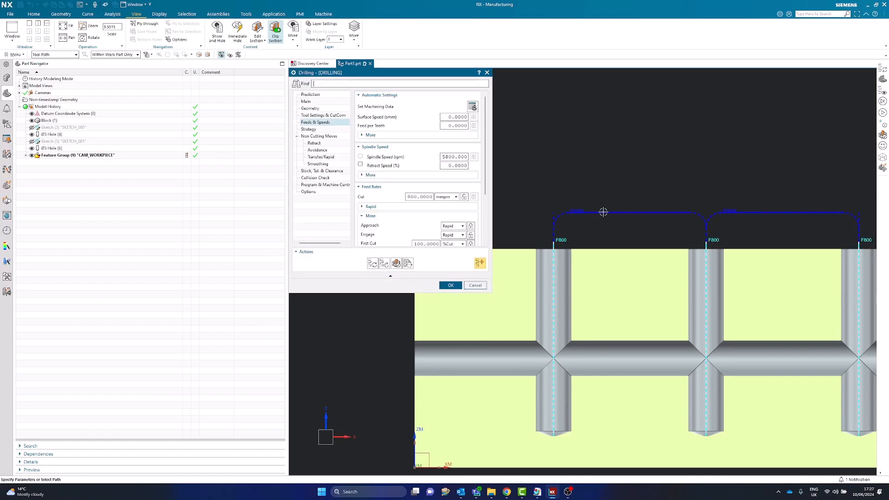
- Check the feed rate labels along the traversal and drilling moves, and accept the DRILLING operation's changes
scroll(568, 216, up, 3)
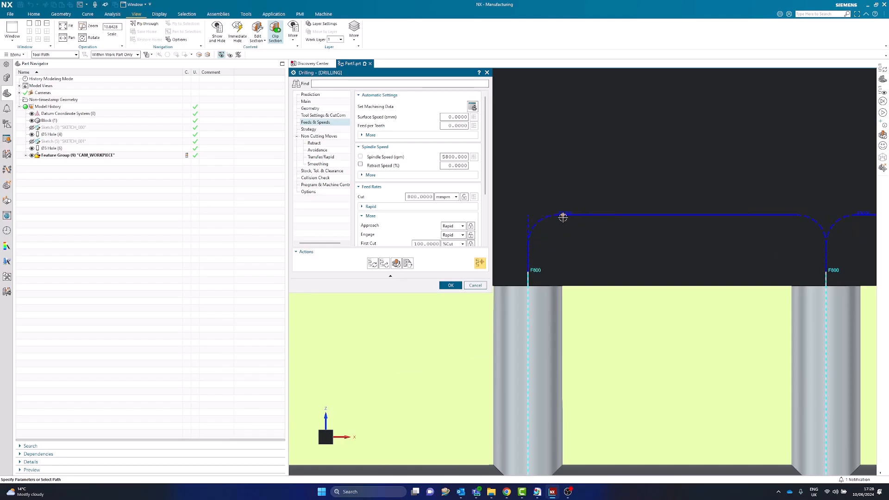
scroll(551, 216, down, 4)
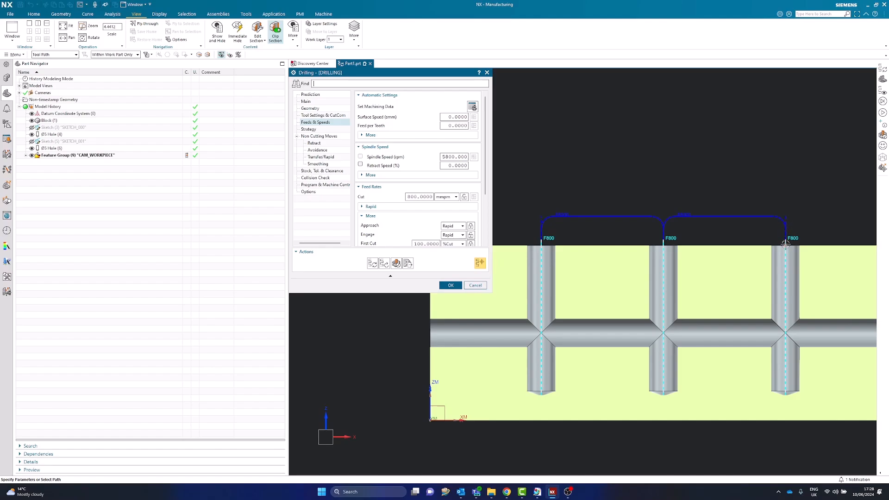
scroll(786, 241, up, 3)
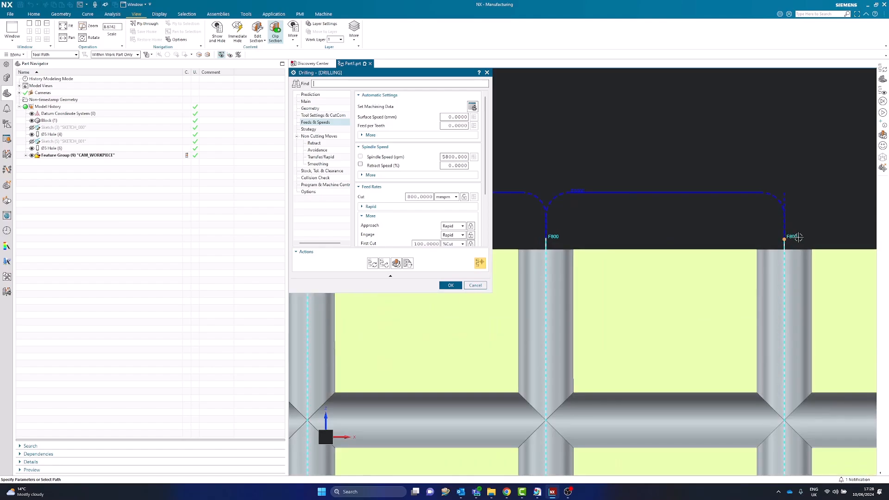
scroll(782, 236, down, 3)
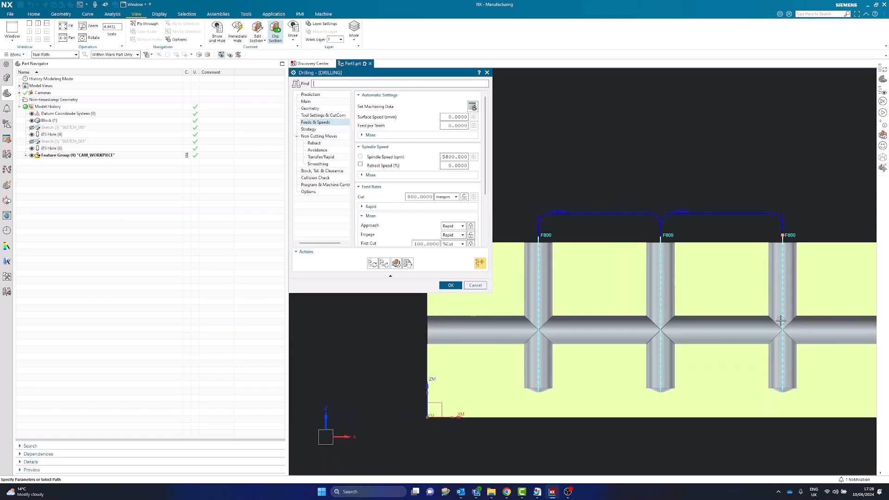
click(451, 285)
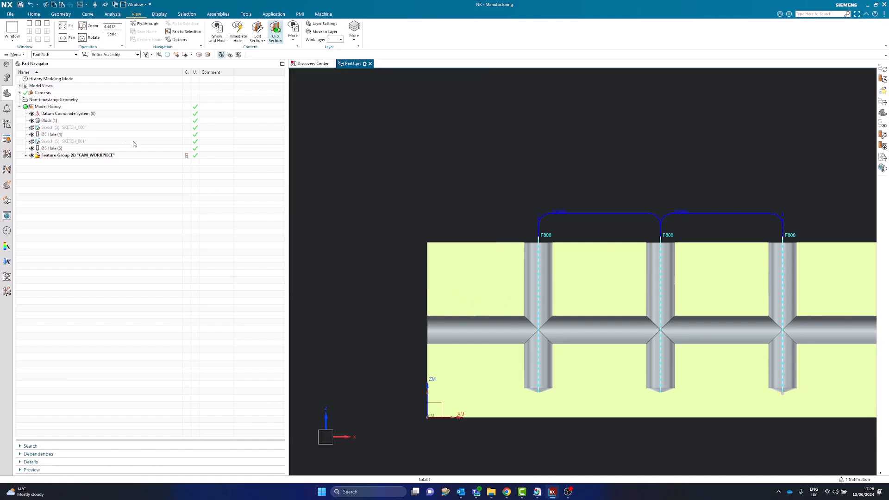
- Display the toolpath of the SEQUENTIAL_DRILLING operation along the horizontal hole of the sectioned block
scroll(417, 315, down, 1)
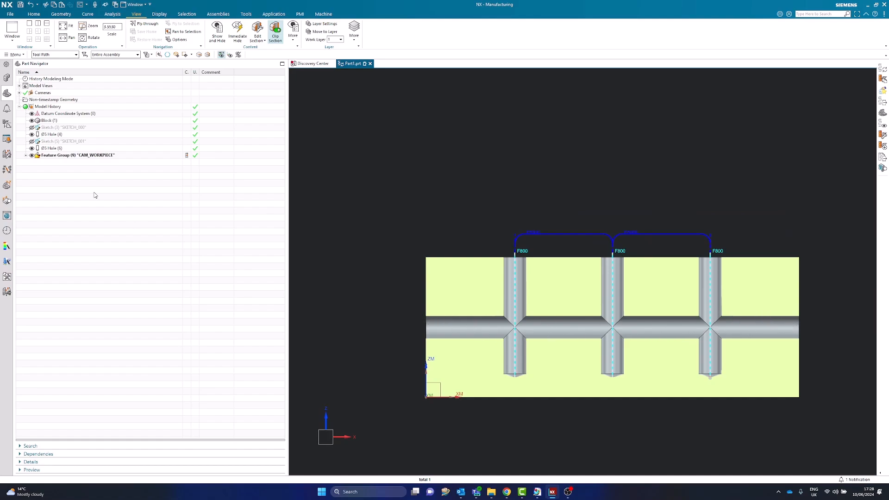
click(6, 124)
click(65, 121)
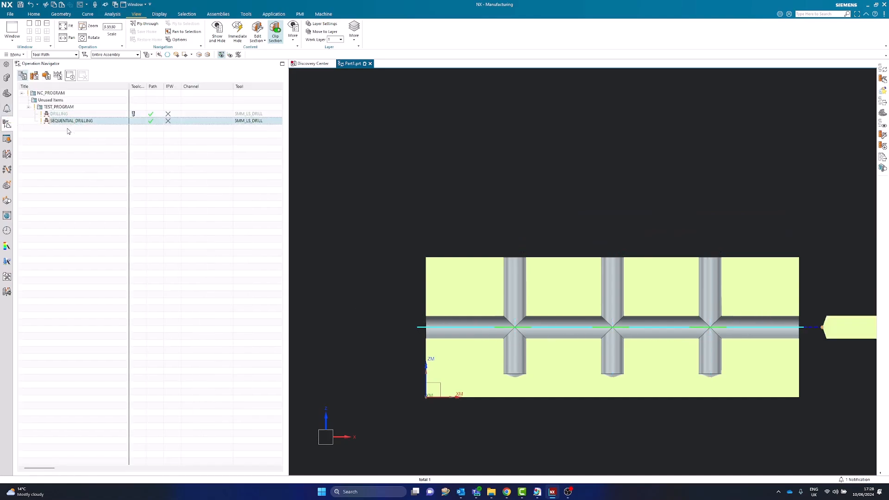
scroll(849, 345, up, 1)
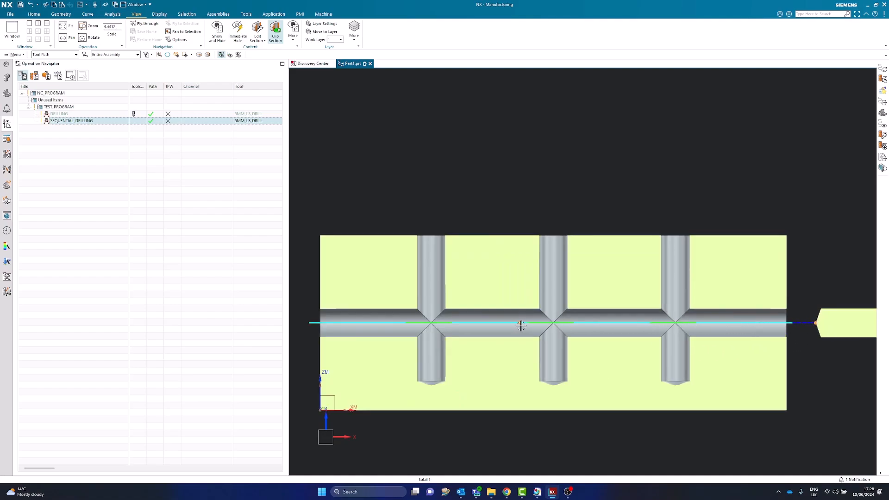
- Turn on the feed rate display for the SEQUENTIAL_DRILLING operation and regenerate its toolpath
double_click(61, 122)
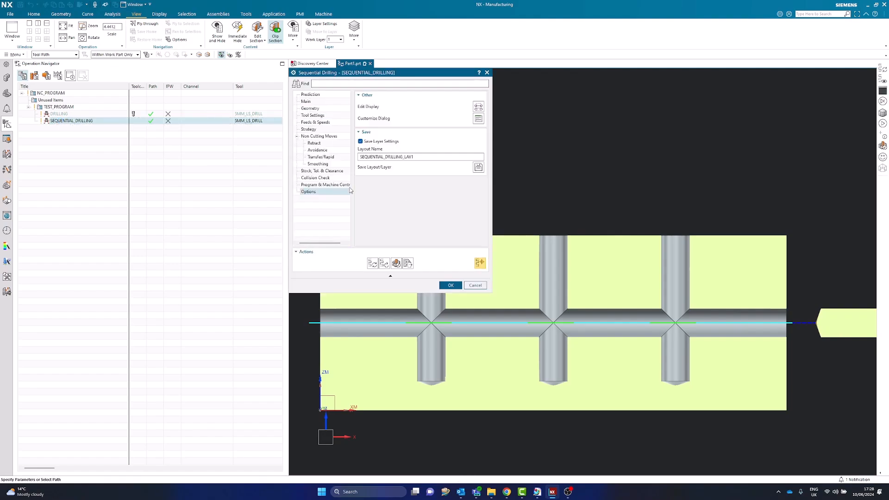
click(479, 106)
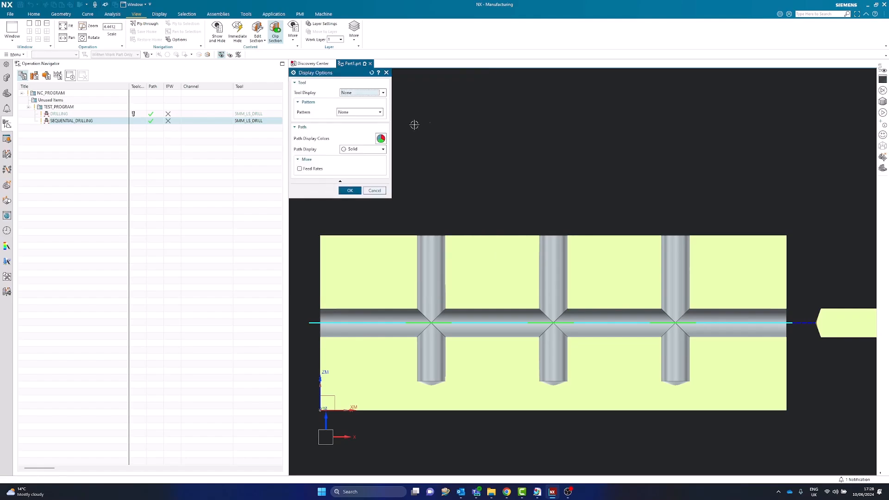
click(303, 169)
click(350, 191)
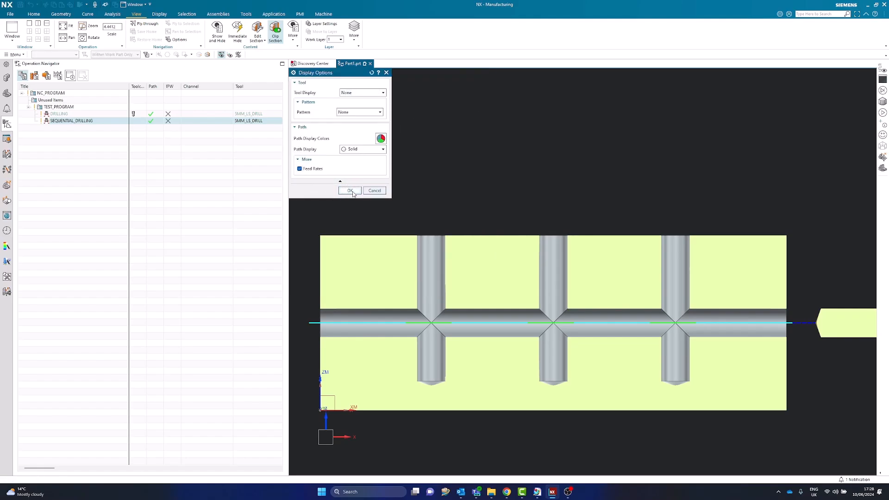
click(373, 264)
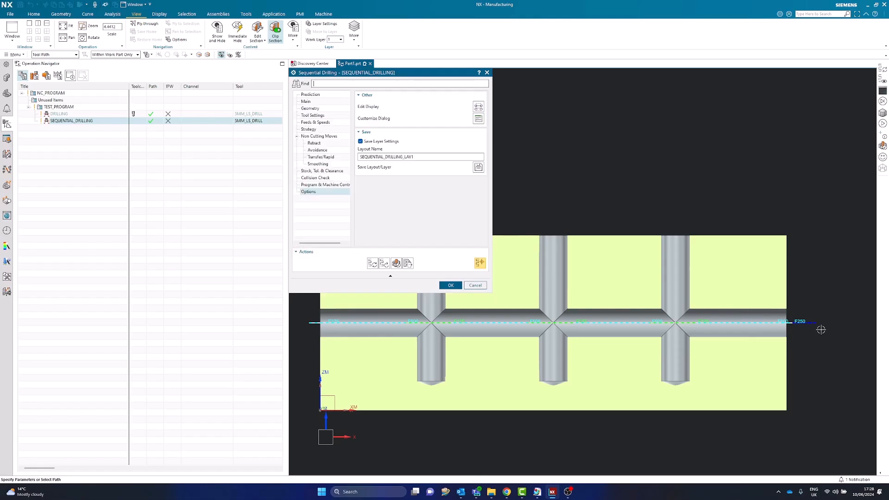
- Examine the feed rate labels along the sequential drilling path together with the operation's cut, first cut, last cut and step over feeds
scroll(819, 327, down, 2)
scroll(686, 328, up, 1)
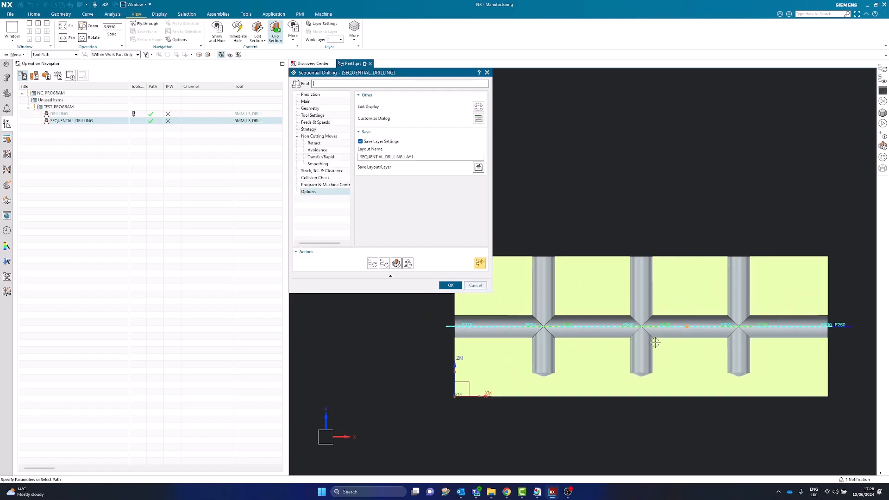
scroll(824, 332, up, 1)
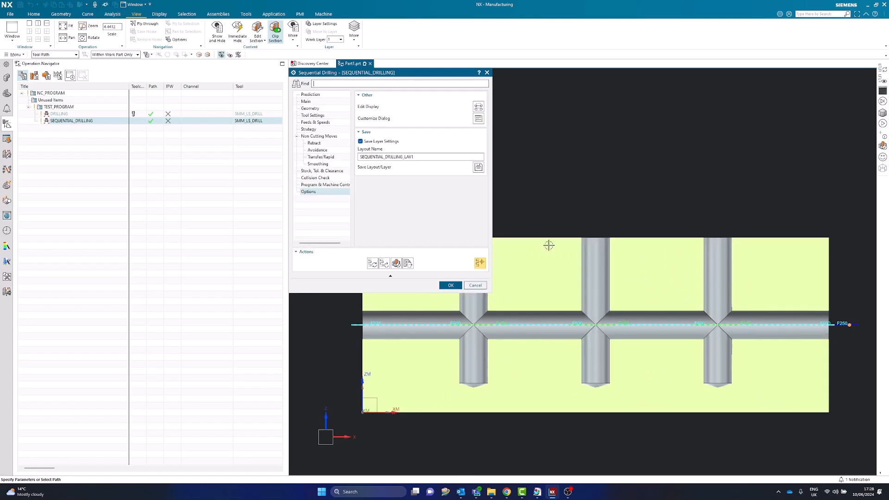
click(315, 122)
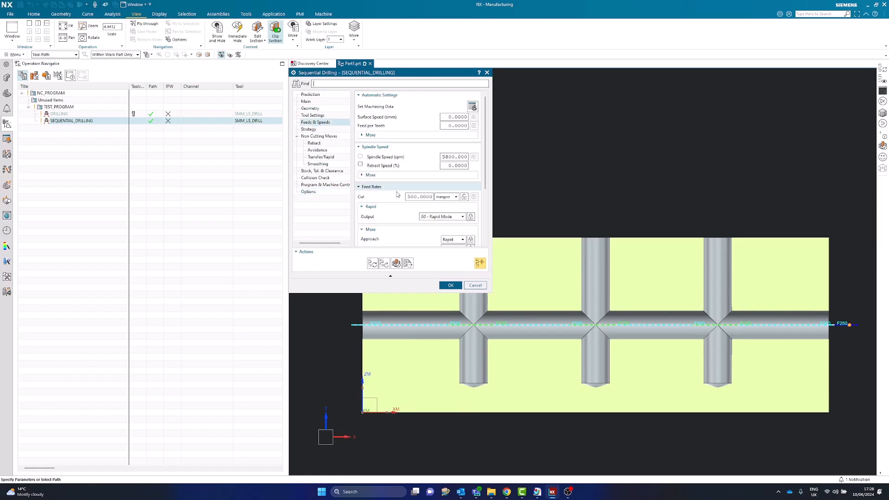
scroll(399, 205, down, 3)
scroll(398, 204, up, 3)
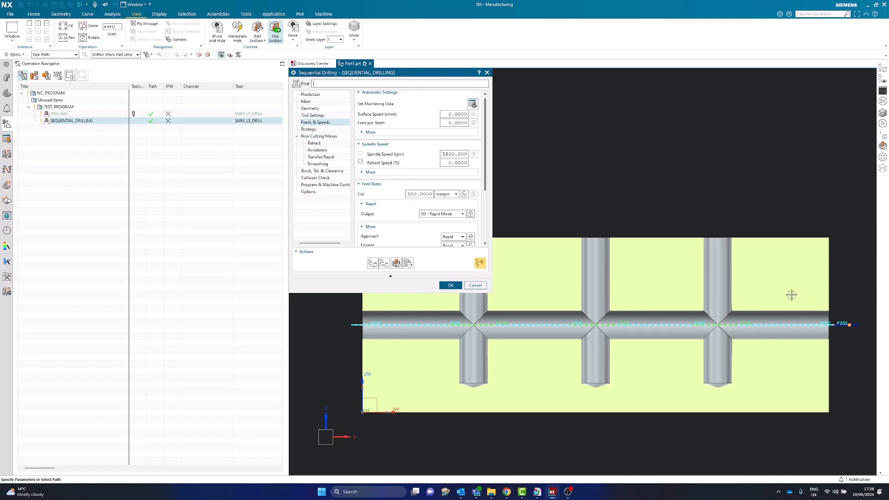
scroll(597, 294, down, 2)
scroll(371, 229, down, 3)
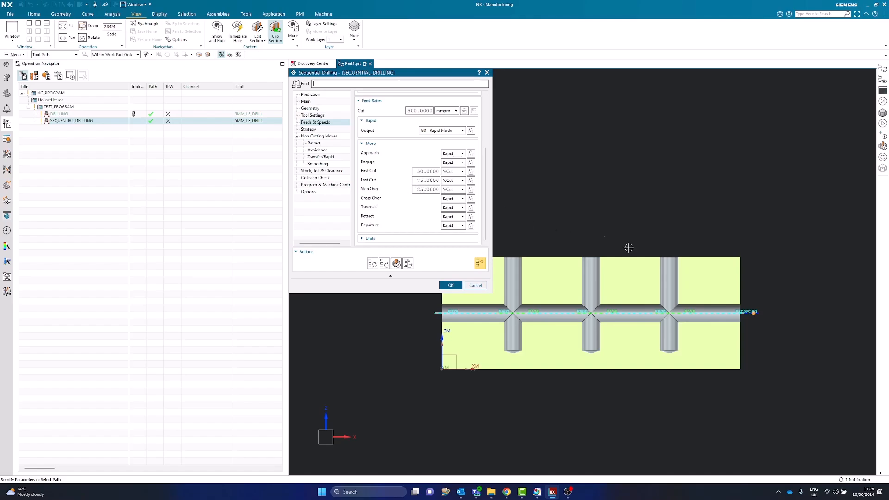
scroll(750, 323, up, 6)
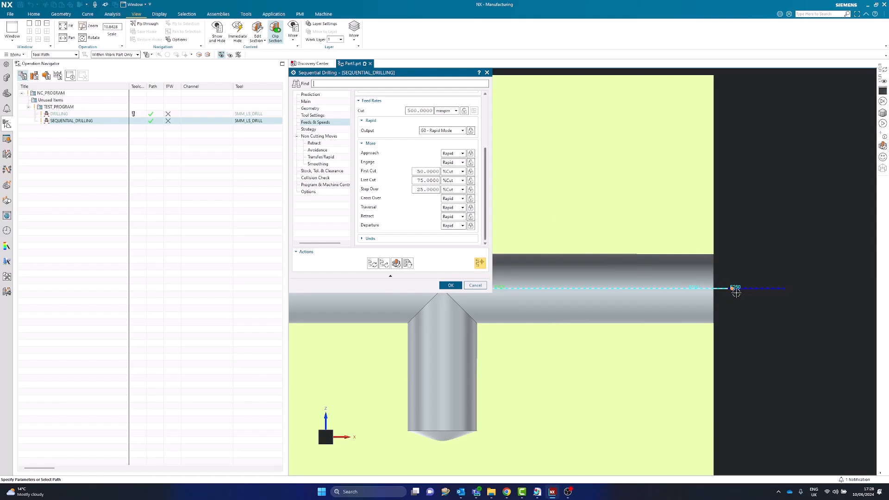
- Set the Traversal feed rate of the SEQUENTIAL_DRILLING operation to 1000 mmpm
click(452, 208)
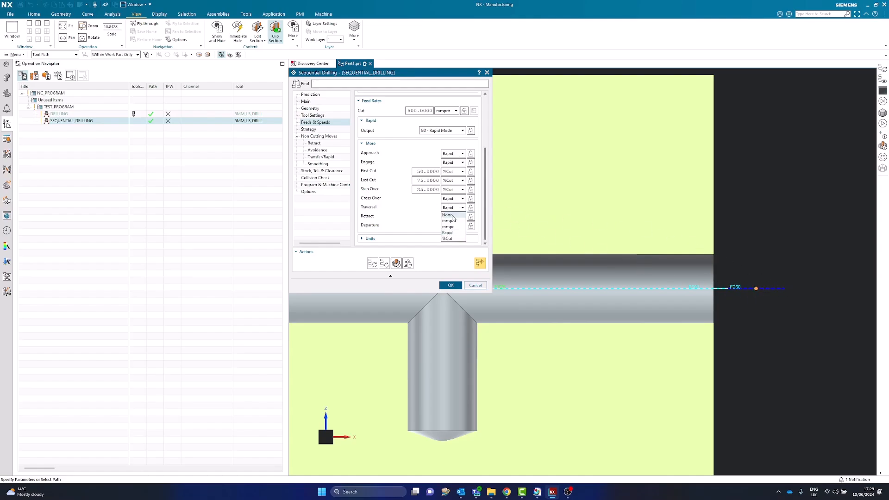
click(448, 222)
click(425, 208)
text(1000)
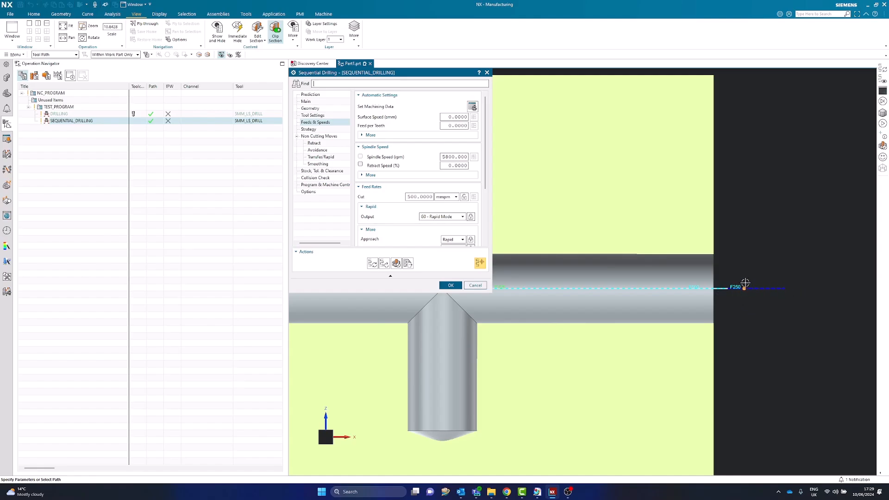
- Check the feed rate label at the toolpath's start against the operation's strategy and feed rate settings
scroll(732, 286, up, 2)
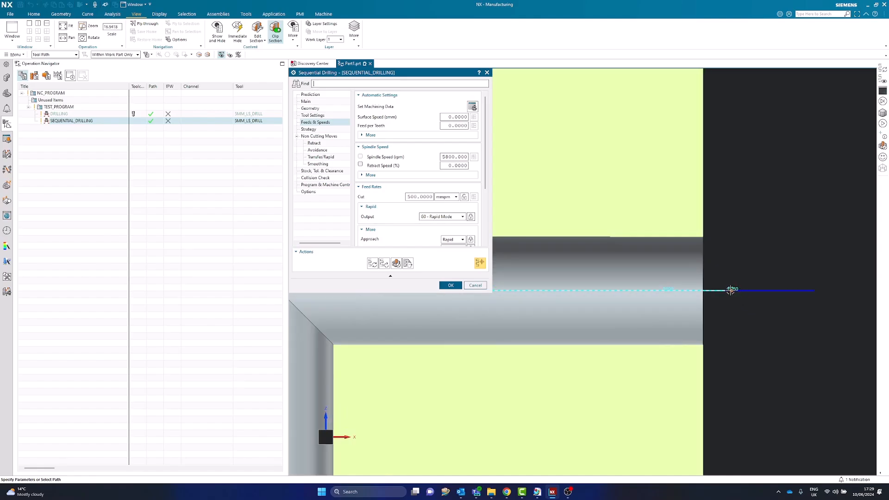
scroll(409, 201, down, 3)
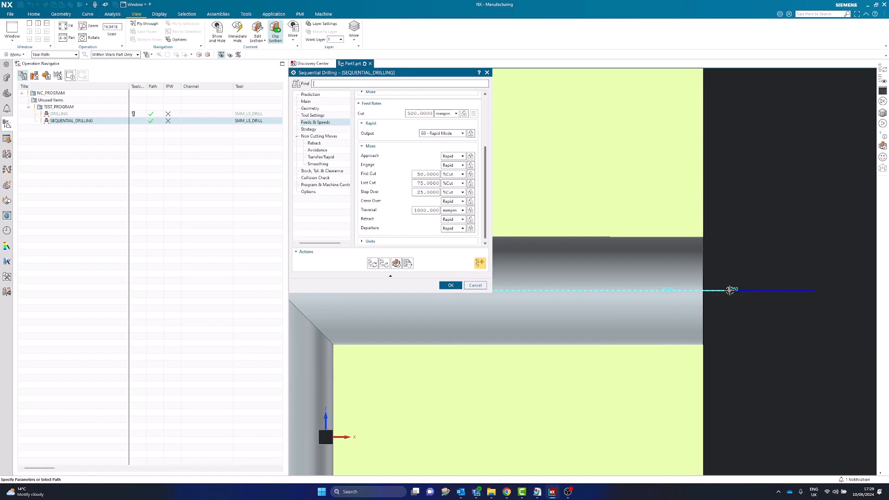
click(308, 130)
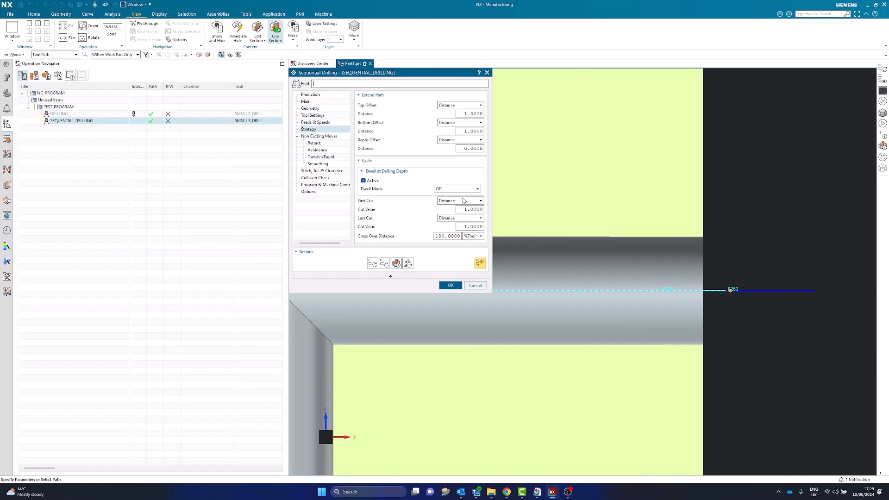
click(317, 115)
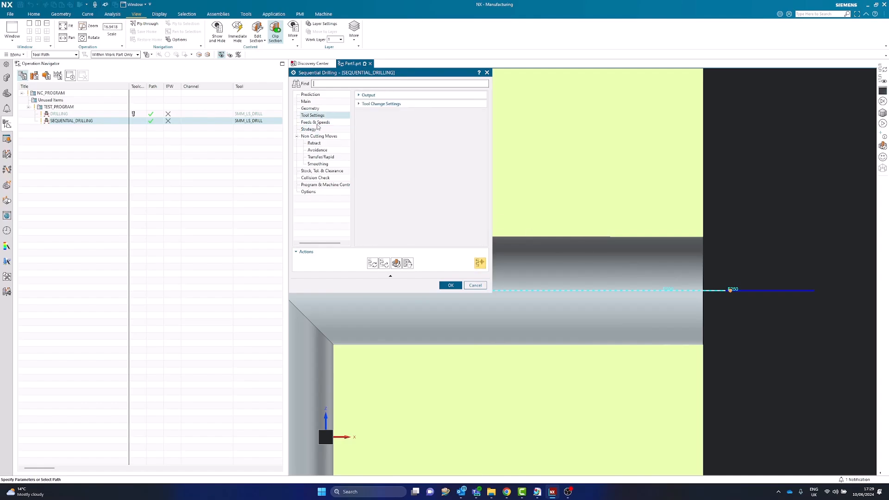
click(316, 123)
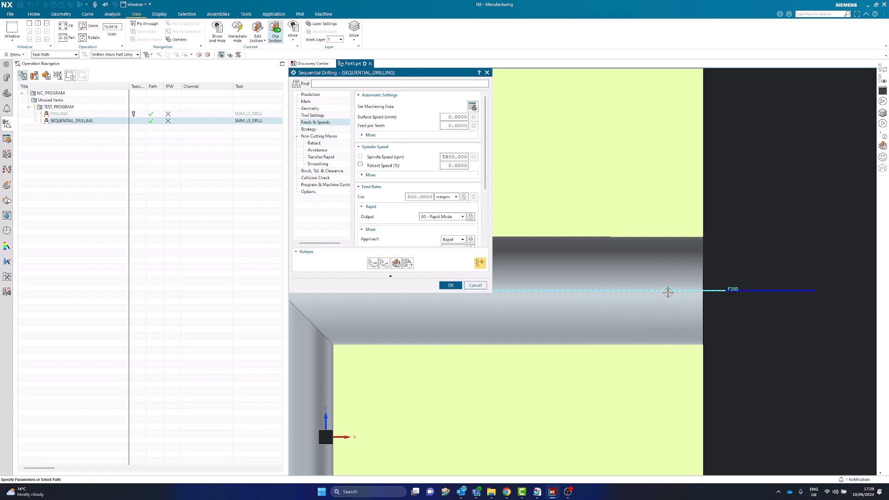
scroll(376, 165, down, 5)
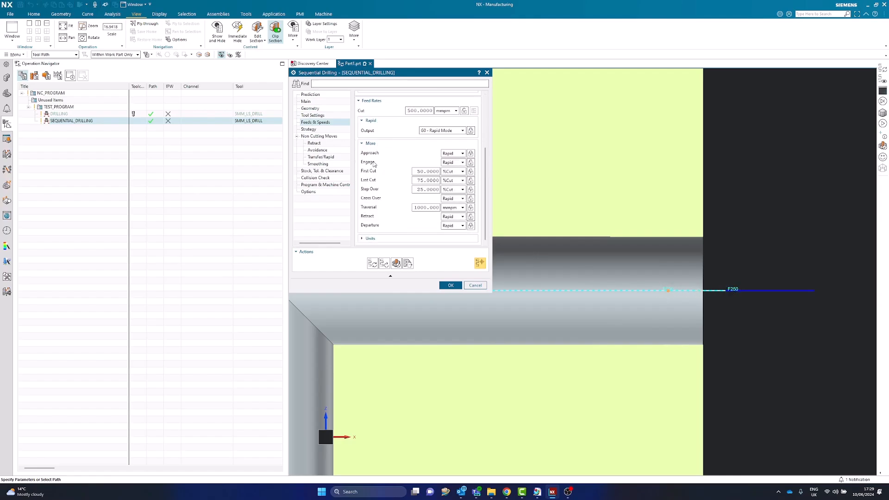
- Examine the strategy's offset and cut distances and the matching feed rates along the path from the entry to the nearest intersecting hole
click(313, 131)
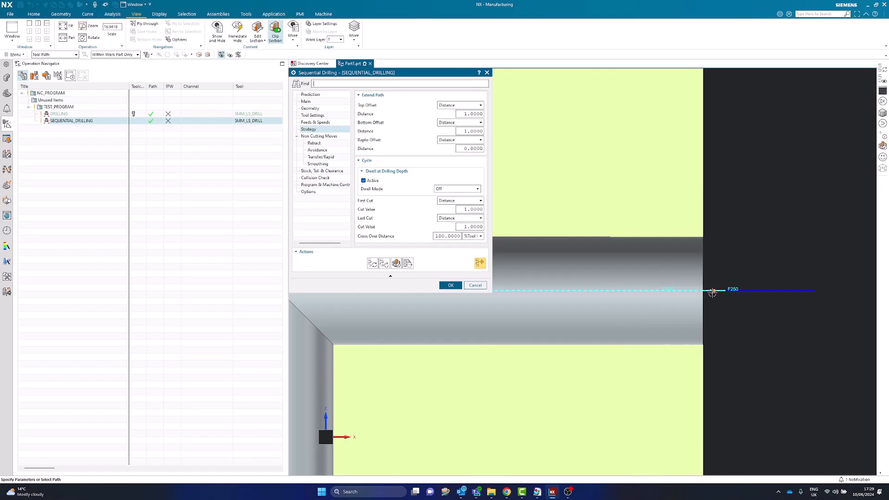
drag(476, 116, 465, 115)
scroll(820, 292, up, 2)
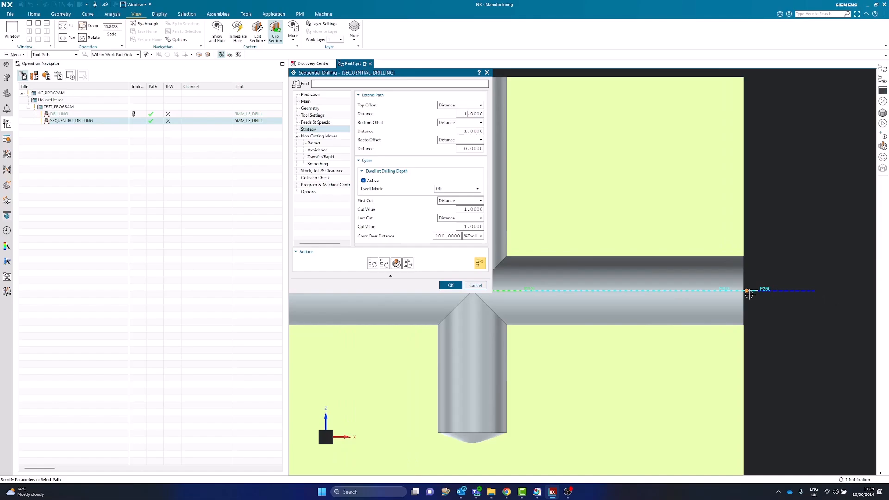
scroll(726, 293, down, 2)
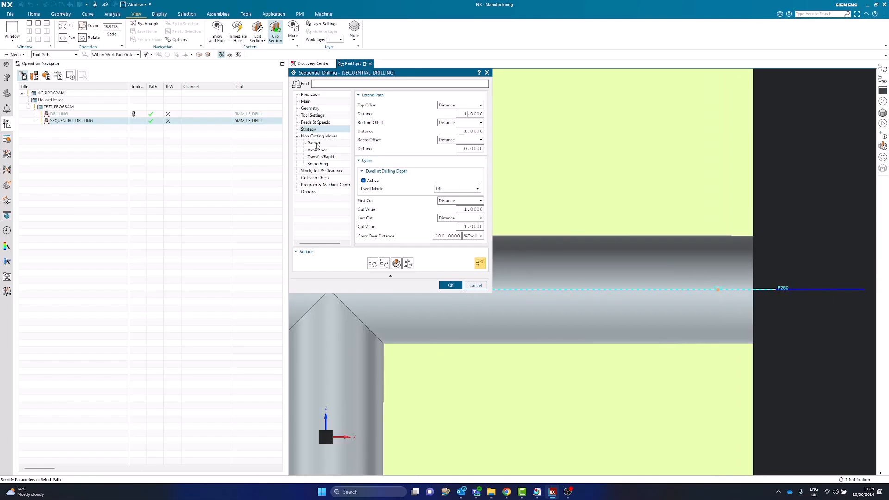
click(315, 123)
scroll(437, 210, down, 3)
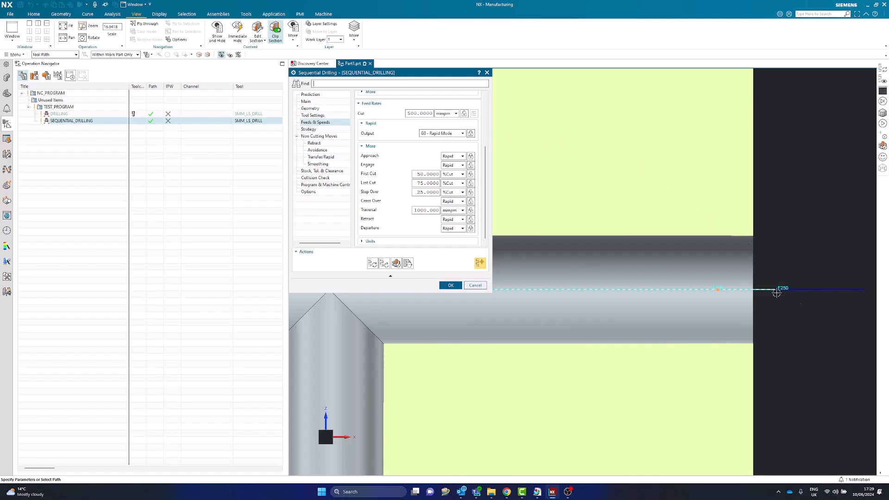
scroll(829, 303, down, 2)
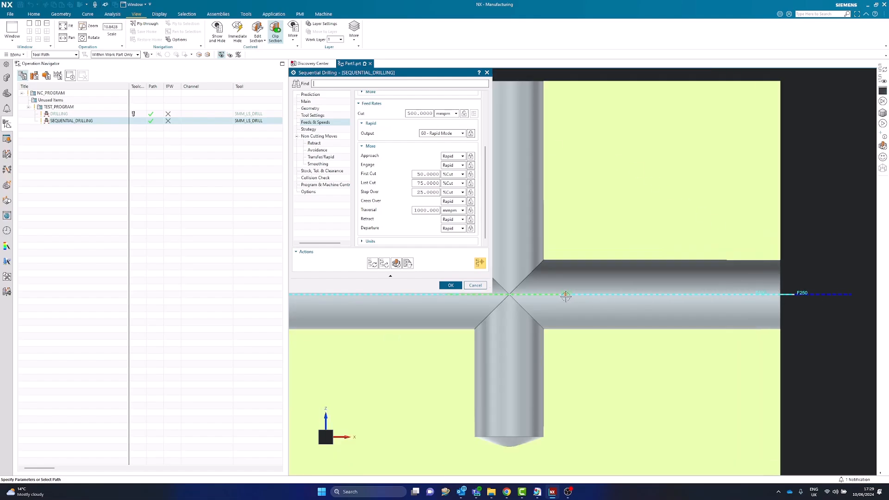
scroll(565, 297, up, 2)
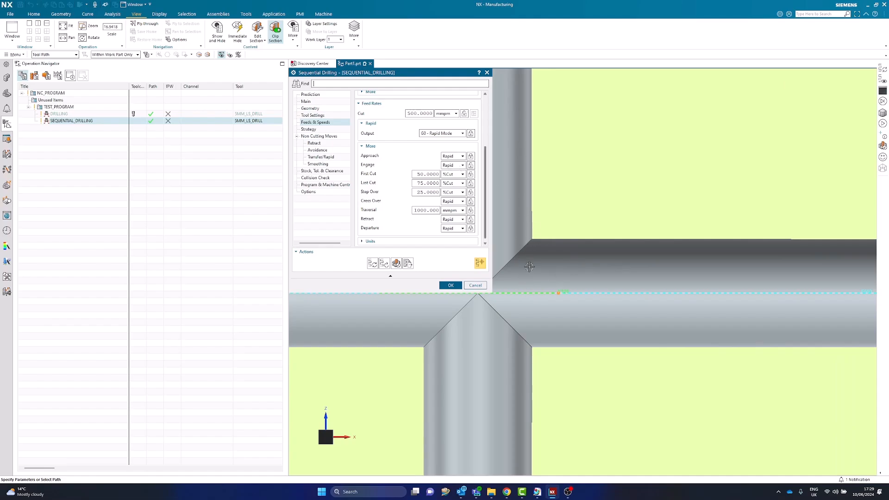
- Open the operation's feature geometry and inspect the horizontal hole's machining segments between the vertical holes in 3D
click(310, 101)
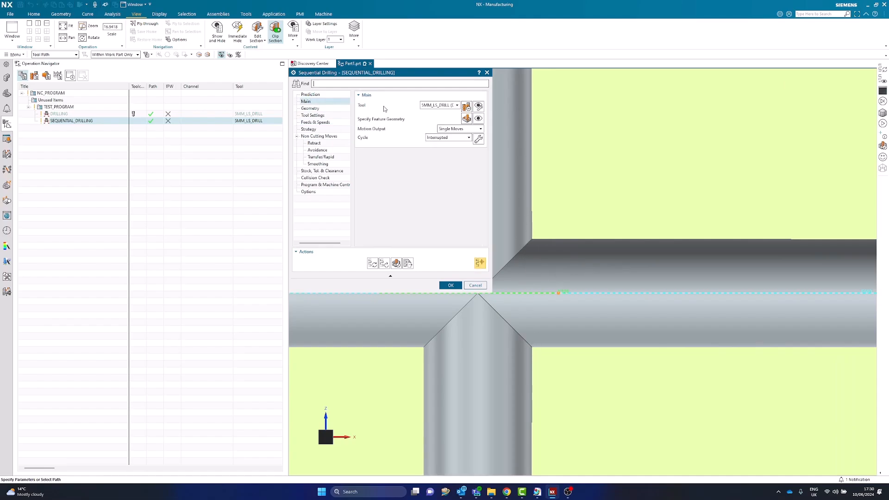
click(467, 119)
scroll(671, 292, down, 10)
middle_drag(613, 280, 648, 307)
scroll(610, 306, up, 2)
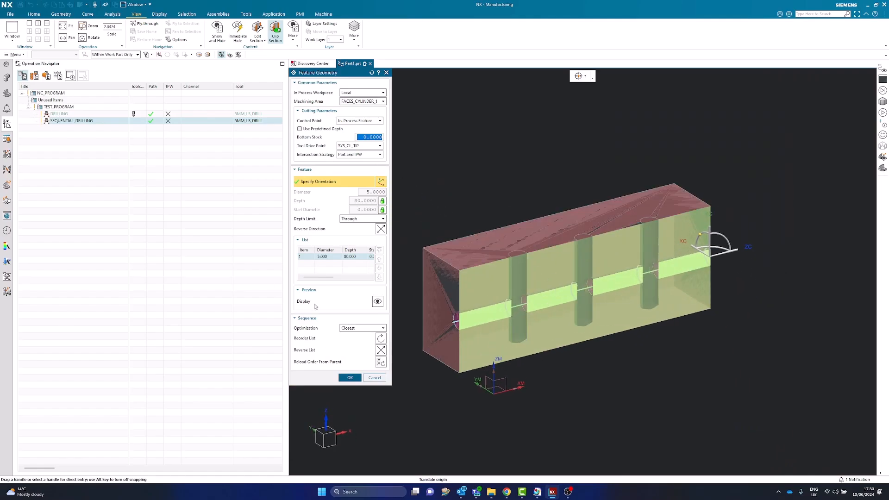
scroll(527, 309, up, 3)
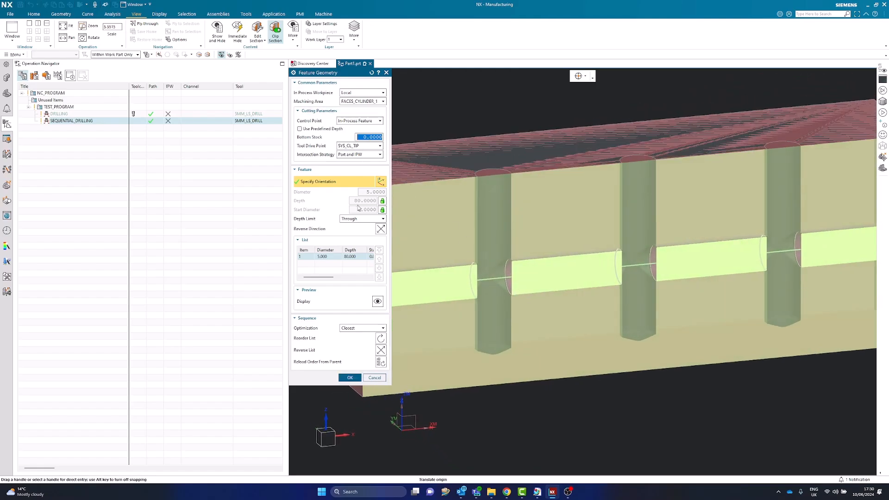
- Try the intersection strategies IPW and Part on the feature geometry, and switch back to Part and IPW
click(365, 156)
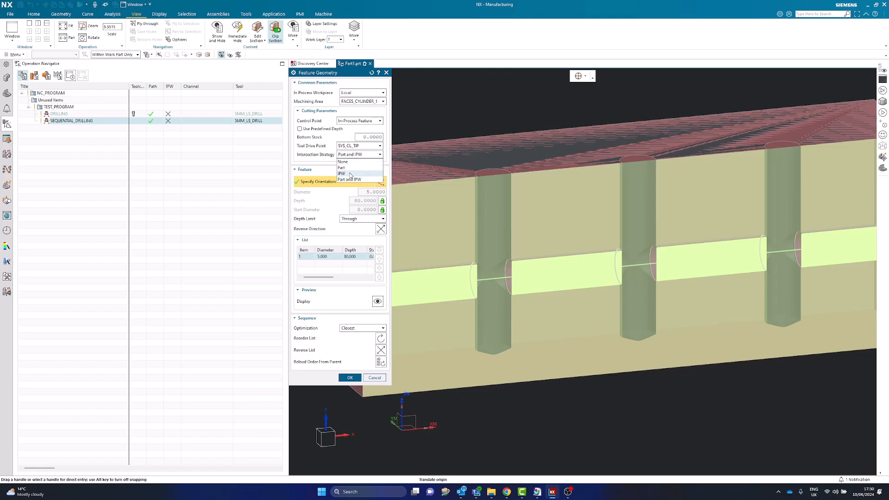
click(350, 176)
click(357, 155)
click(355, 162)
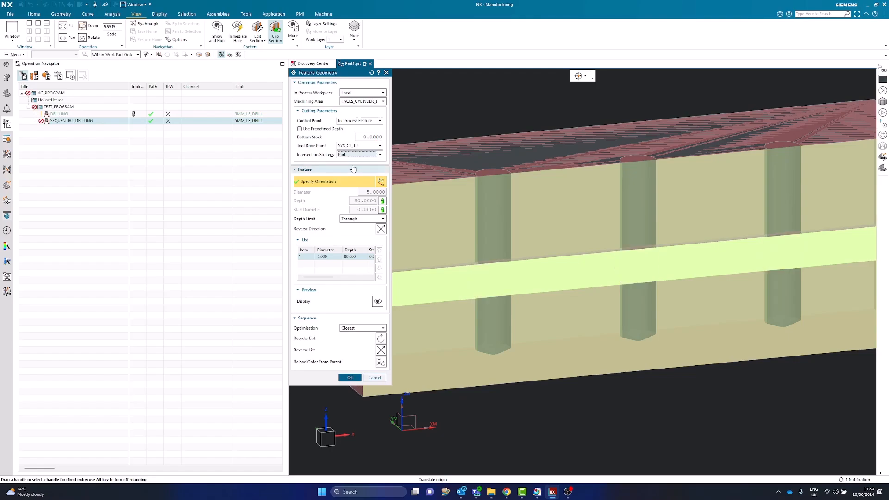
click(355, 156)
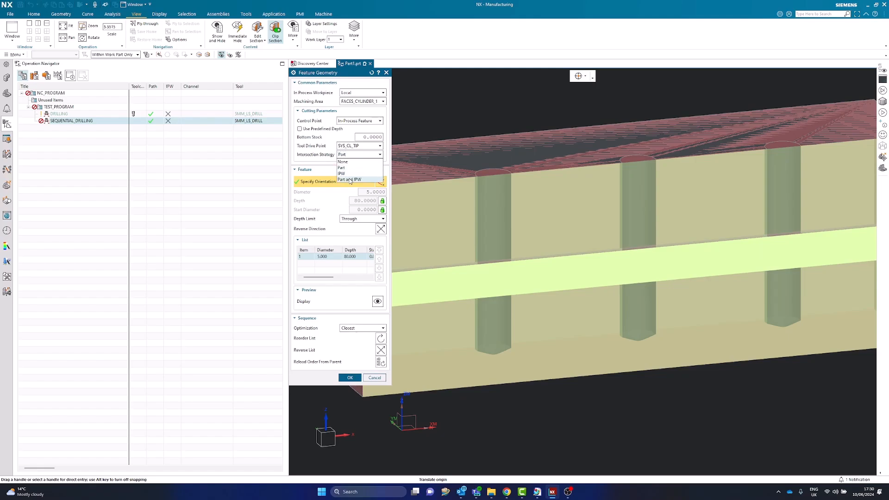
click(351, 180)
- Set the feature geometry's Intersection Strategy to IPW and inspect the horizontal hole's segments at the vertical holes
click(353, 156)
click(348, 174)
scroll(549, 260, down, 4)
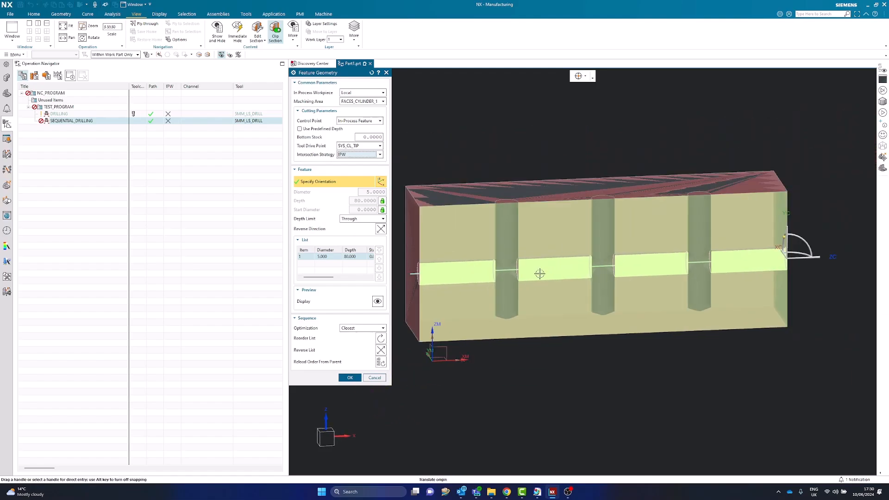
middle_drag(813, 299, 800, 305)
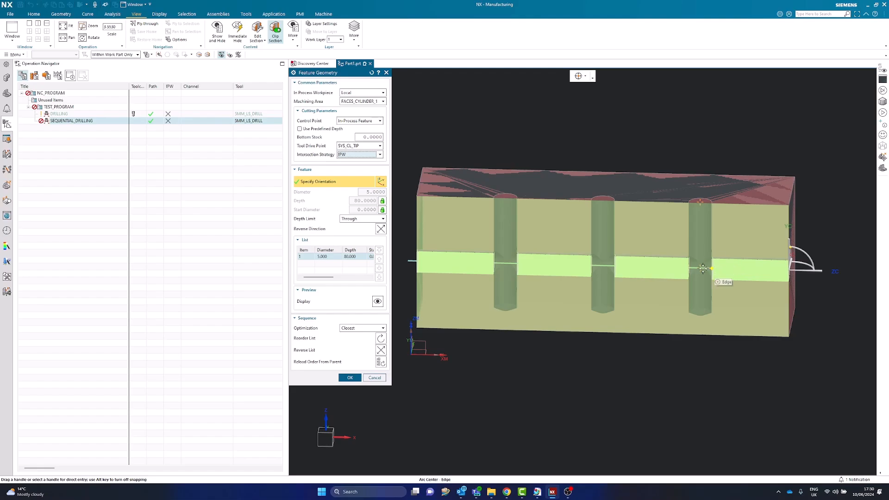
- Accept the feature geometry and regenerate the sequential drilling toolpath
click(350, 377)
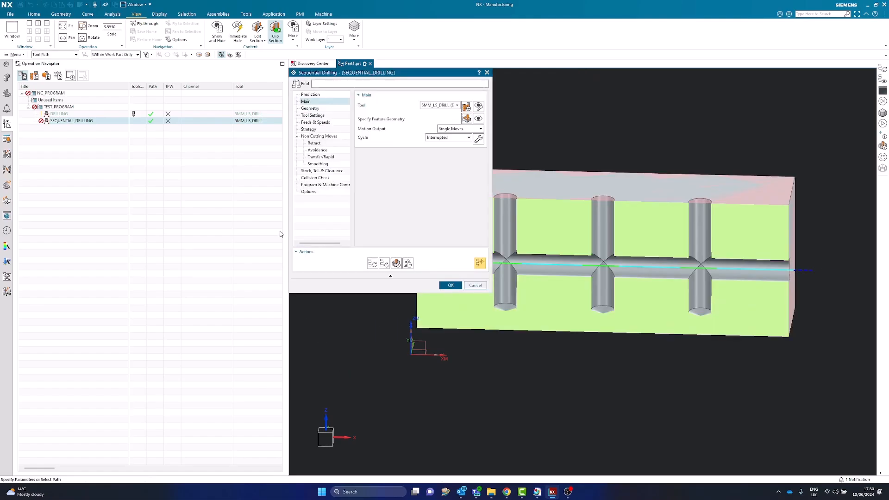
click(372, 263)
scroll(708, 263, up, 5)
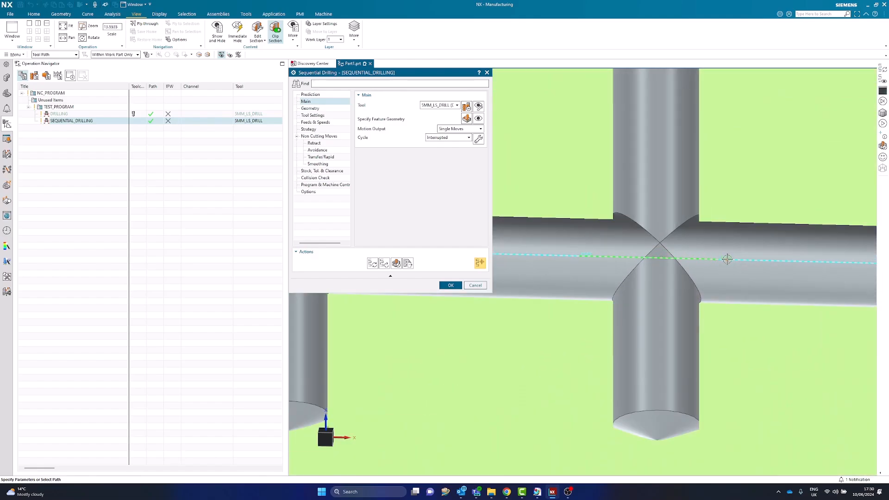
- Examine the operation's cut and step over feed rates and its strategy distances against the path crossing a vertical hole
click(315, 121)
scroll(408, 218, down, 3)
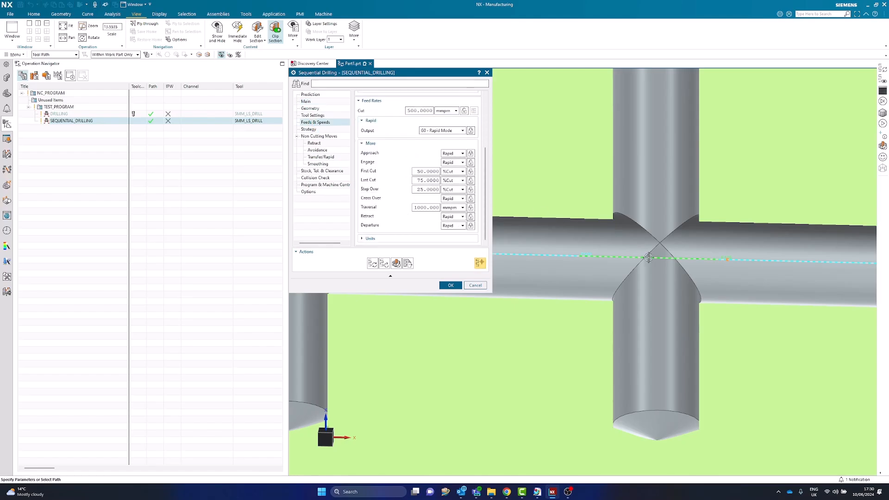
scroll(645, 255, down, 1)
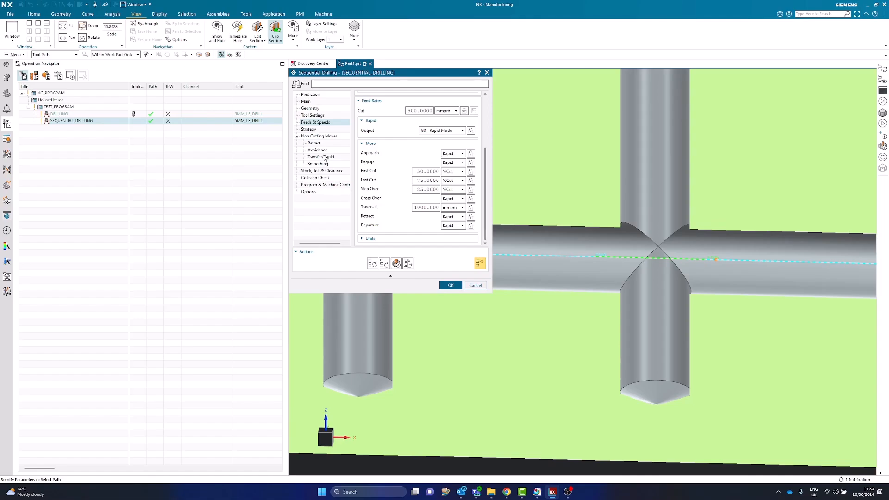
click(310, 129)
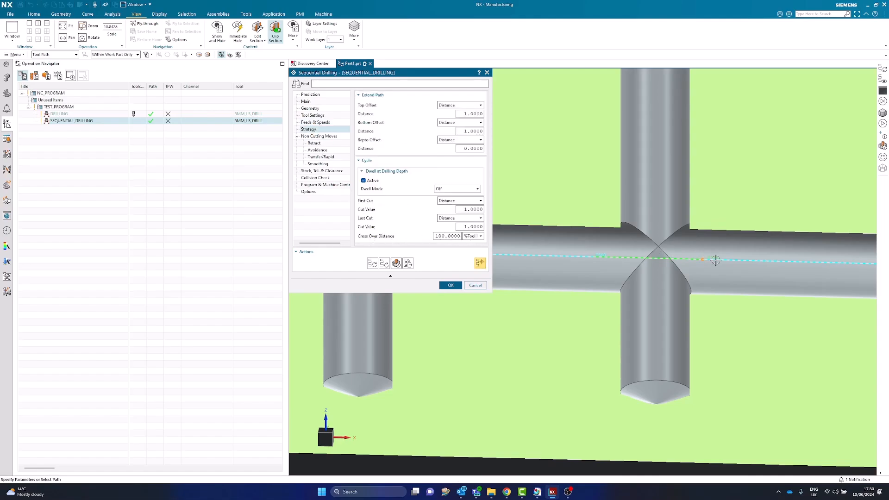
click(315, 121)
scroll(440, 222, down, 3)
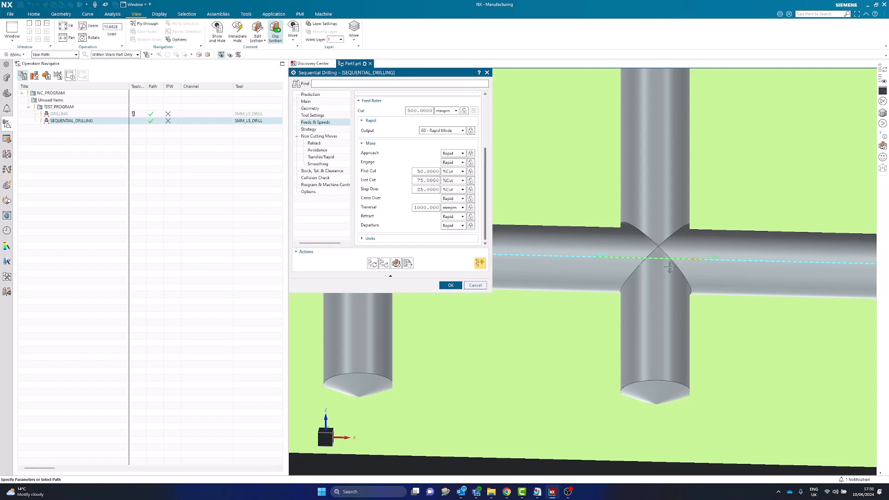
- Inspect the tool position and feed rate at points along the horizontal hole, from the intersections to the path's far end
middle_drag(597, 258, 619, 254)
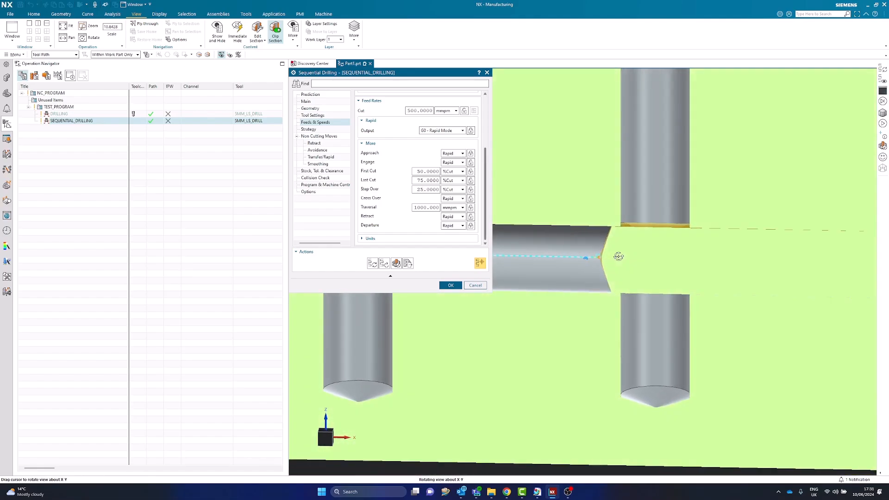
scroll(656, 255, down, 5)
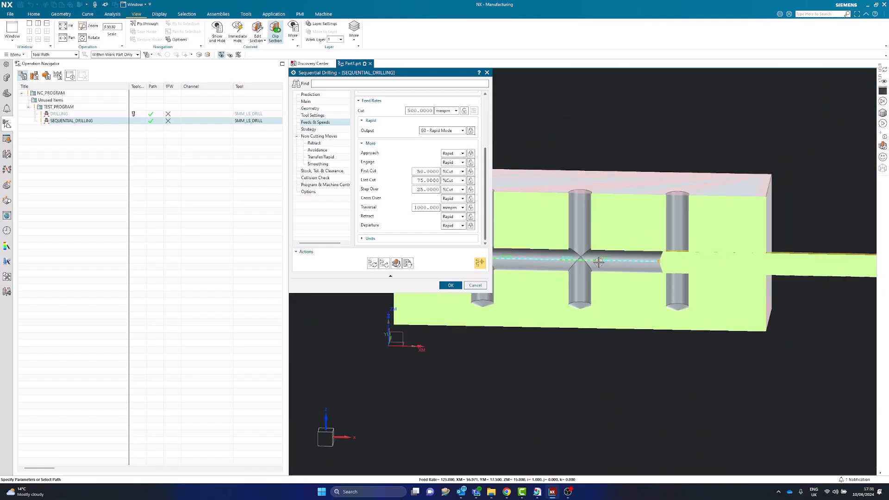
scroll(687, 275, up, 1)
scroll(667, 277, down, 5)
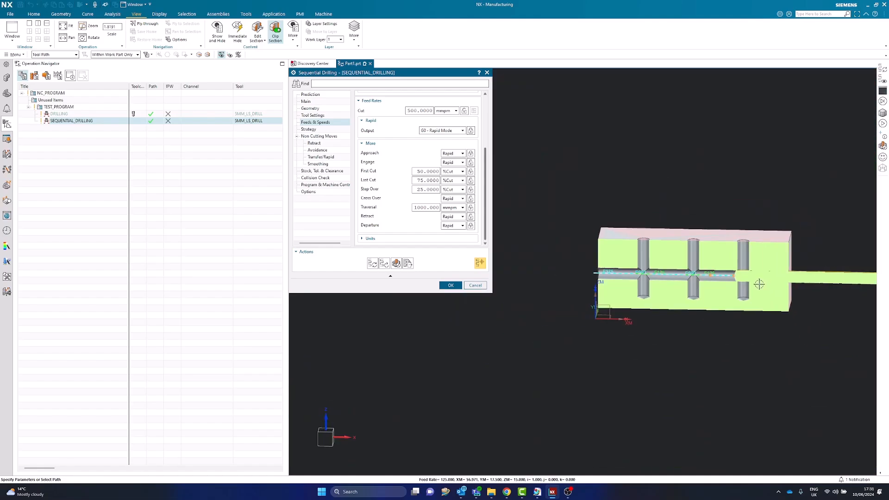
scroll(601, 274, up, 5)
scroll(601, 273, up, 4)
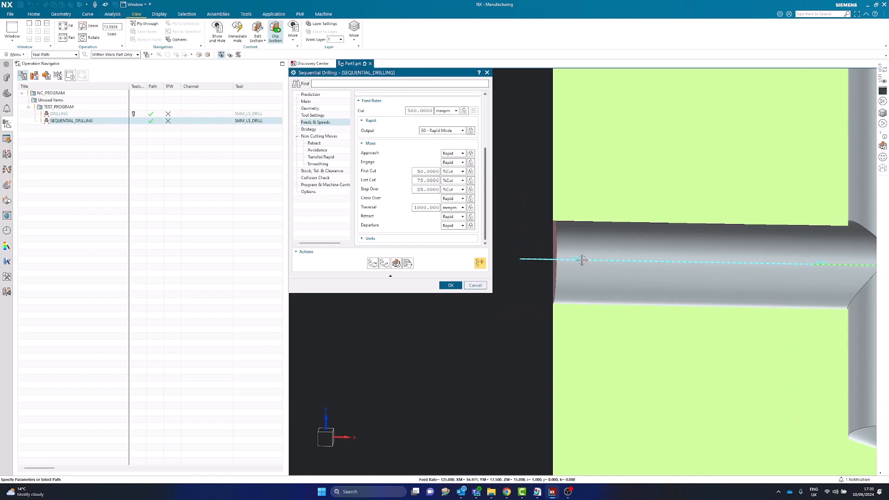
scroll(579, 261, up, 2)
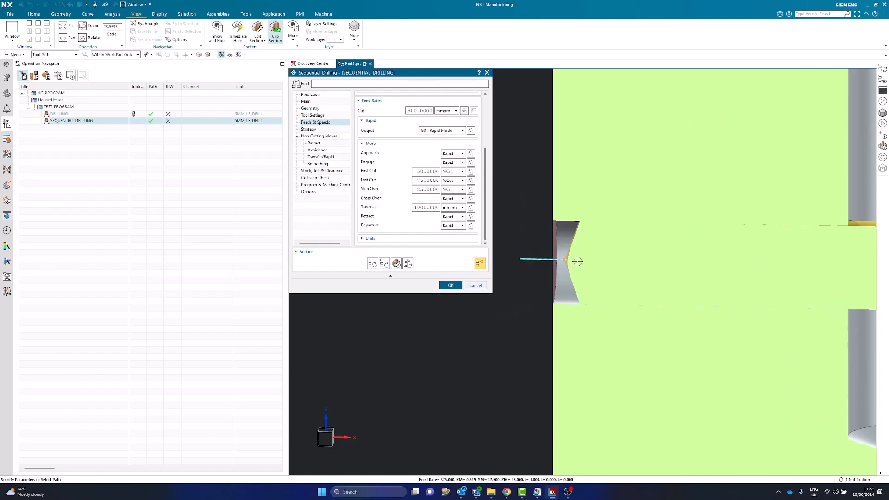
scroll(551, 266, down, 9)
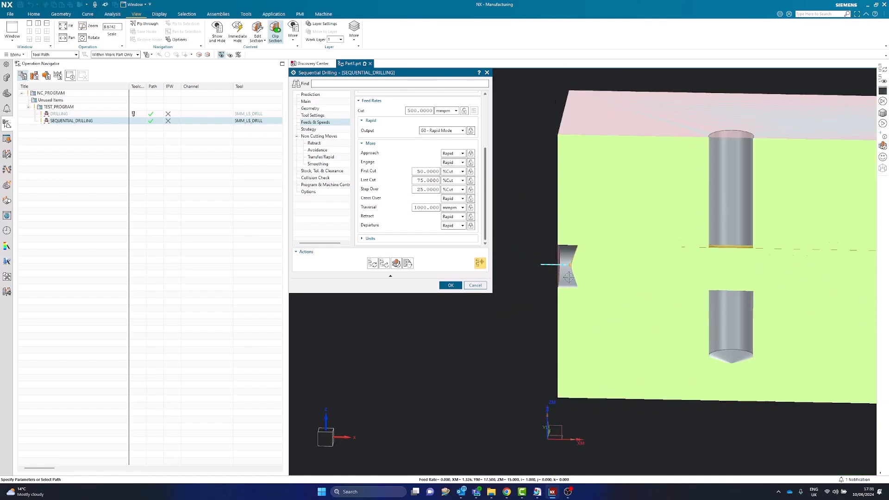
- Accept the sequential drilling operation and display its toolpath again through the sectioned block, viewed in 3D
click(449, 286)
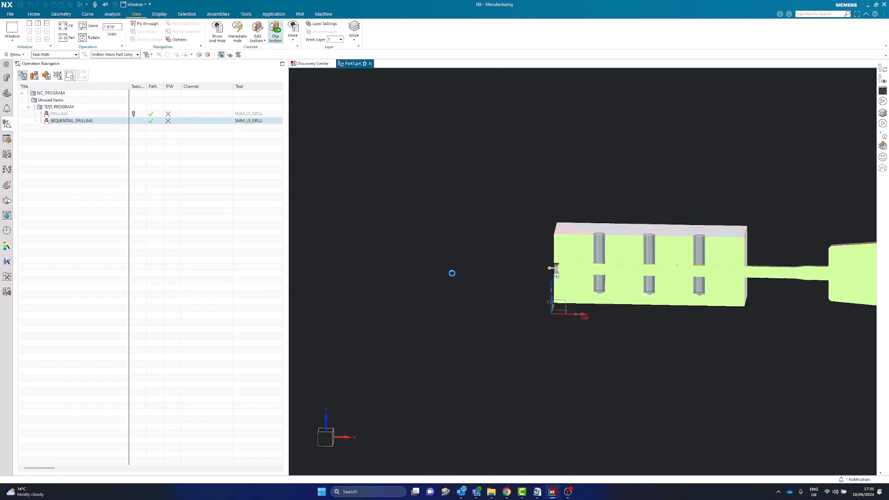
click(78, 119)
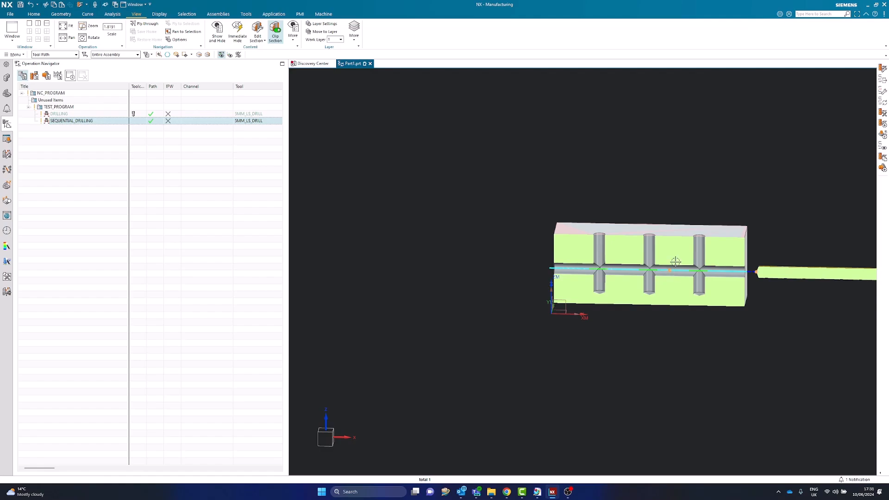
scroll(676, 262, up, 4)
scroll(604, 269, down, 3)
middle_drag(602, 269, 592, 271)
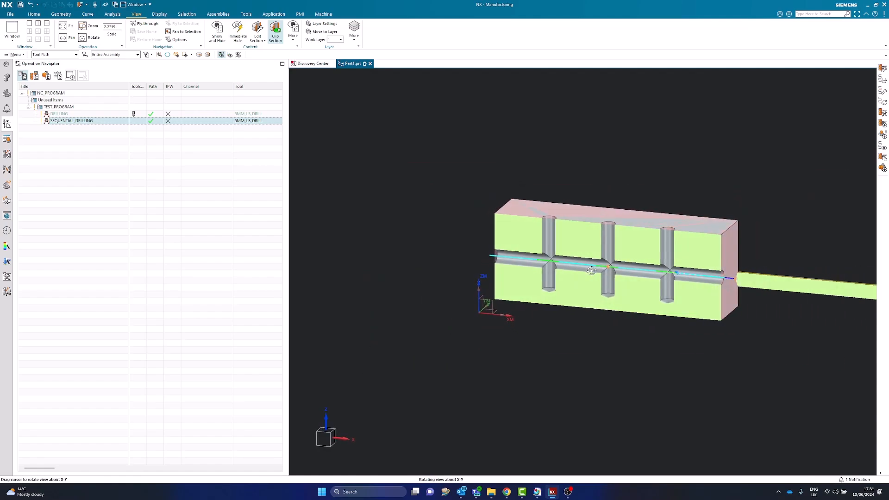